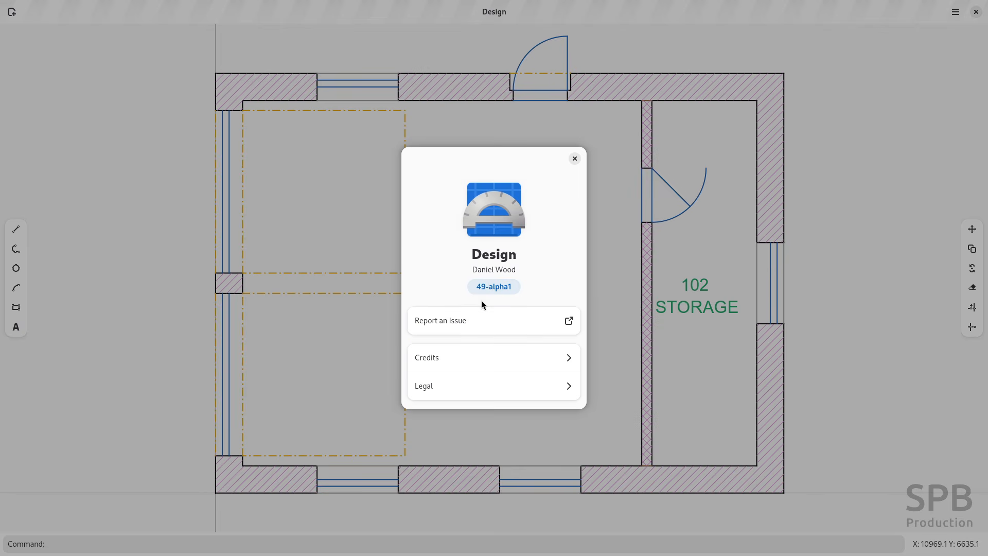
# Examine the application's name and version in the About dialog, and close it.
pyautogui.click(491, 256)
pyautogui.click(510, 283)
pyautogui.click(575, 158)
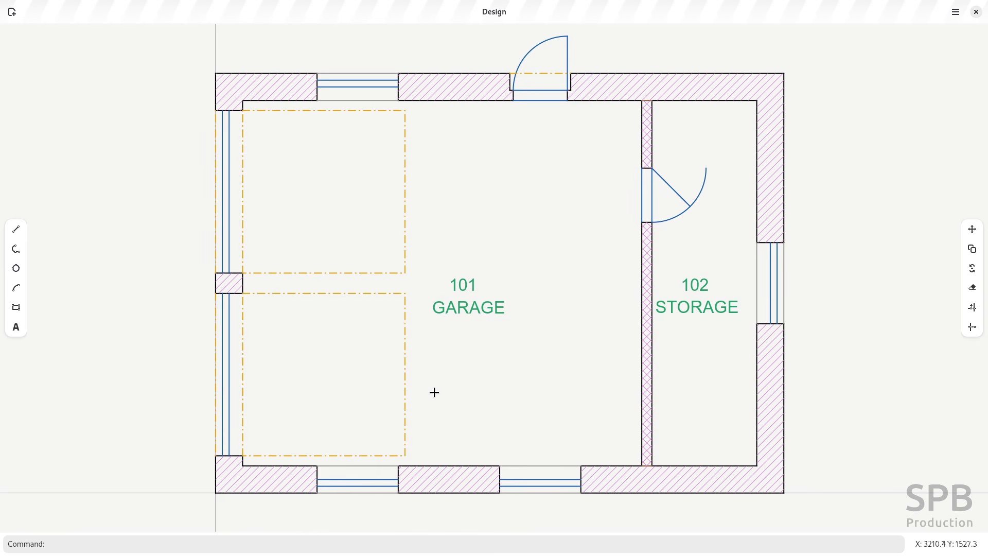
# Delete the garage's lower dash-dot outline and move the upper one down and left across the exterior wall.
pyautogui.moveTo(441, 386); pyautogui.dragTo(366, 358)
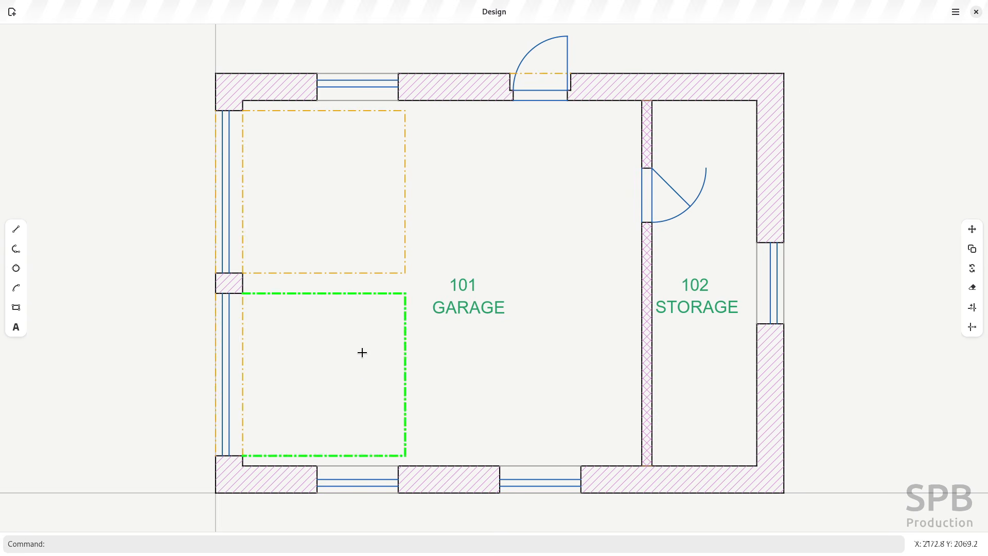
pyautogui.press('Delete')
pyautogui.moveTo(437, 234); pyautogui.dragTo(374, 190)
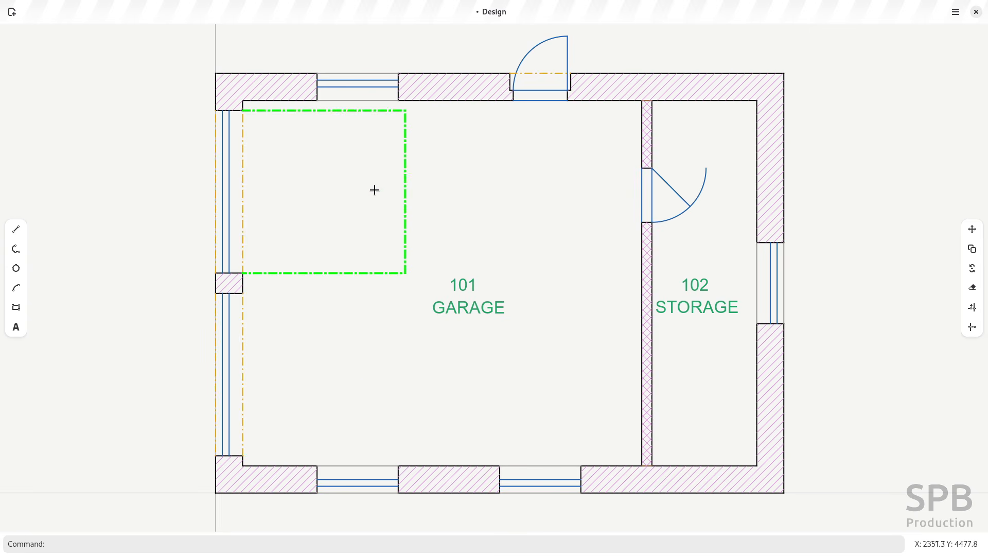
pyautogui.write('m')
pyautogui.press('Return')
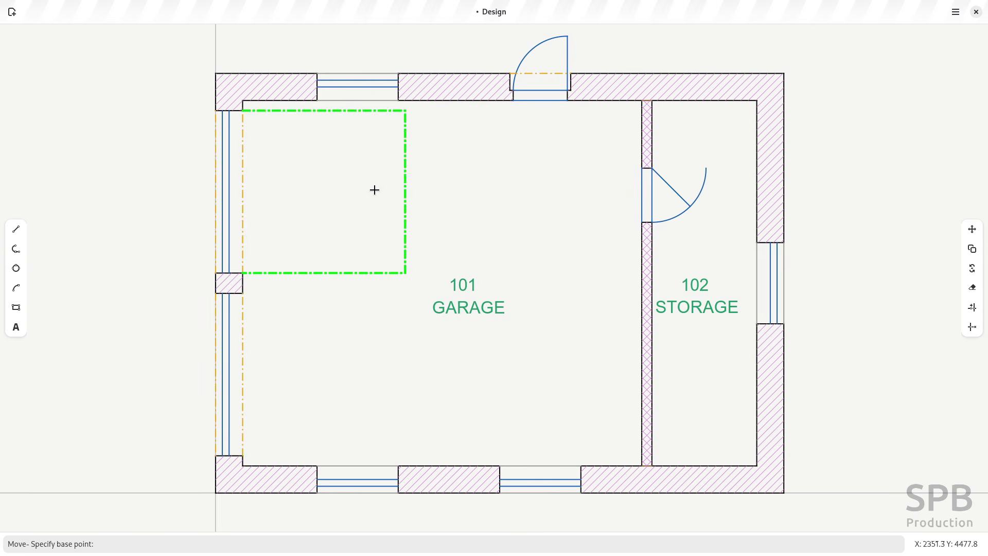
pyautogui.click(265, 272)
pyautogui.click(79, 348)
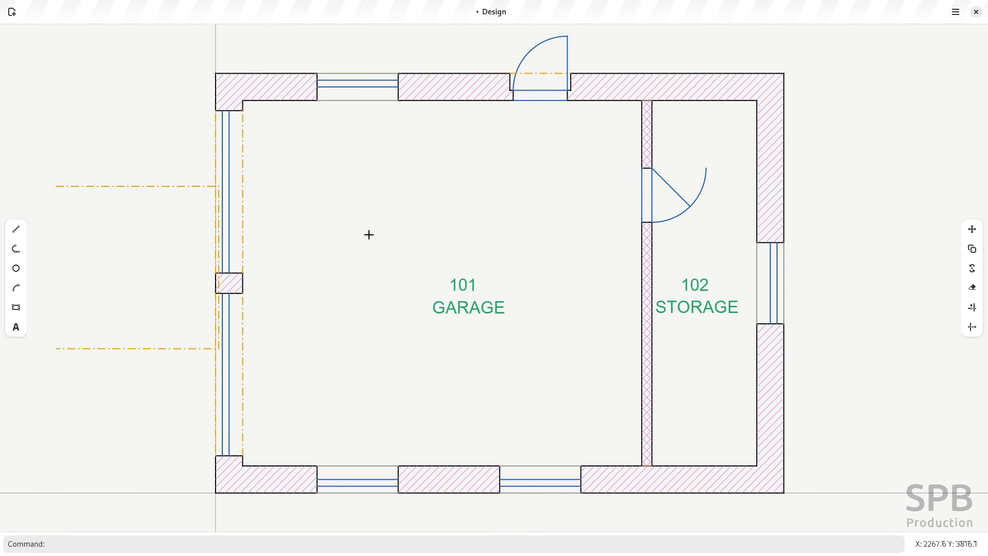
# Undo the move and deletion of the outlines, and delete and restore the lower outline once more.
pyautogui.hotkey('ctrl', 'z')
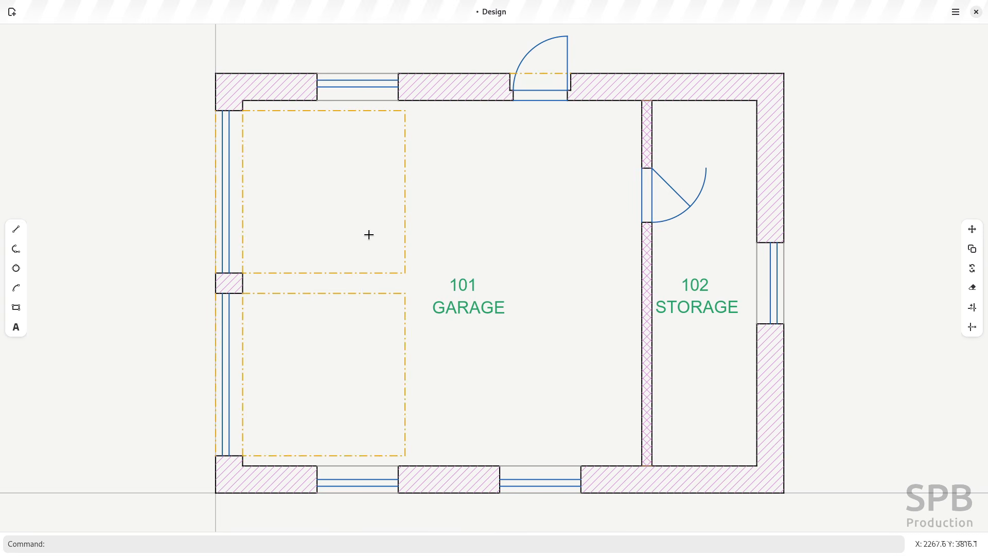
pyautogui.click(385, 294)
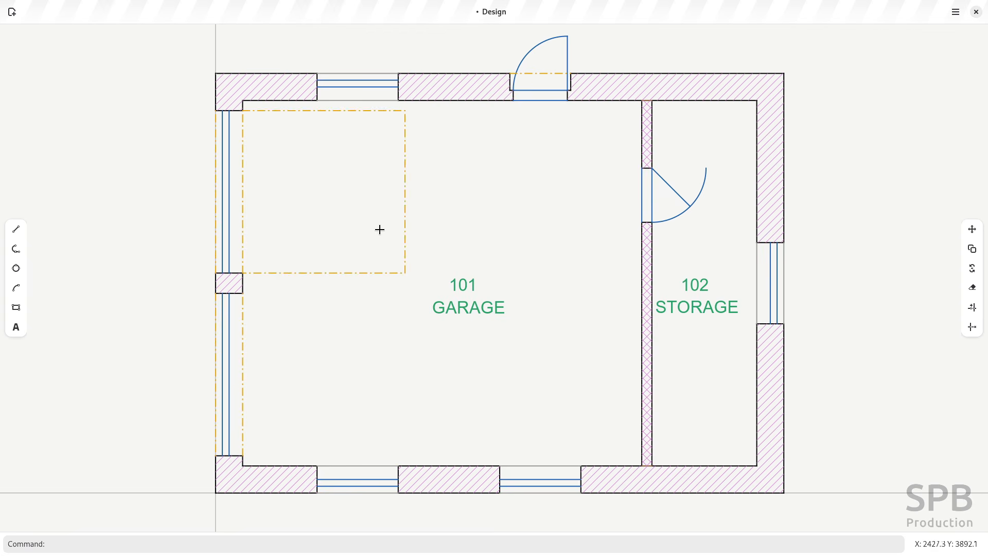
pyautogui.hotkey('ctrl', 'z')
# Copy both dash-dot outlines in the garage to the clipboard.
pyautogui.moveTo(419, 360); pyautogui.dragTo(350, 229)
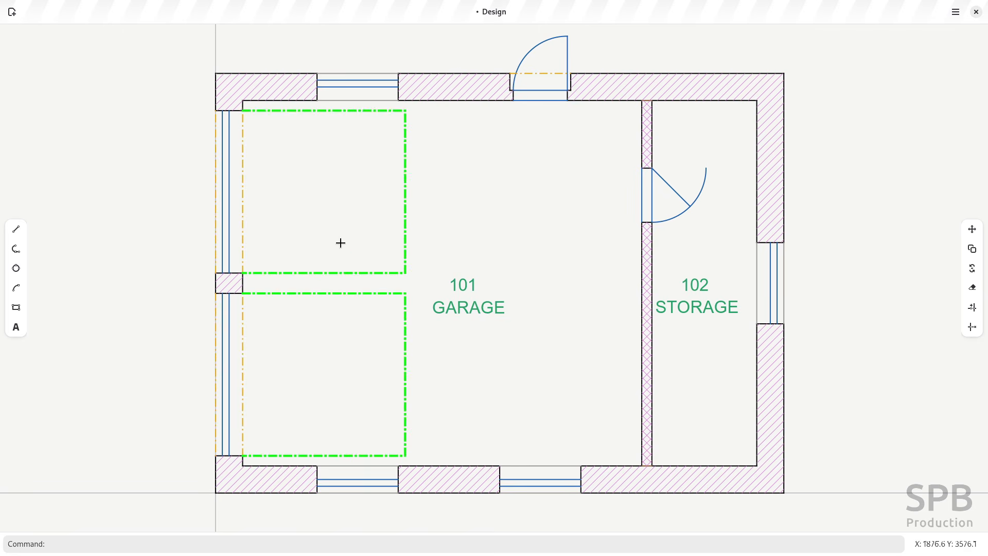
pyautogui.rightClick(331, 209)
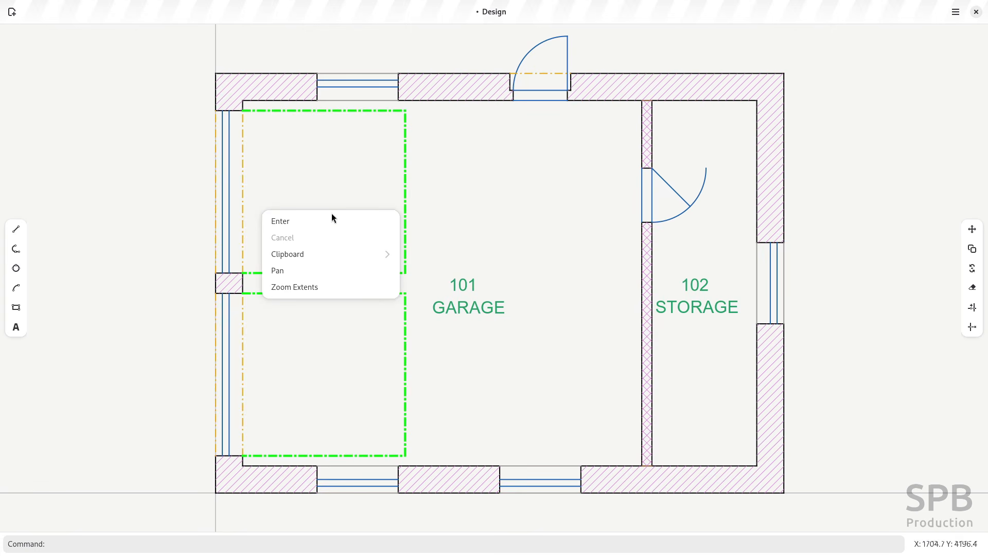
pyautogui.click(369, 251)
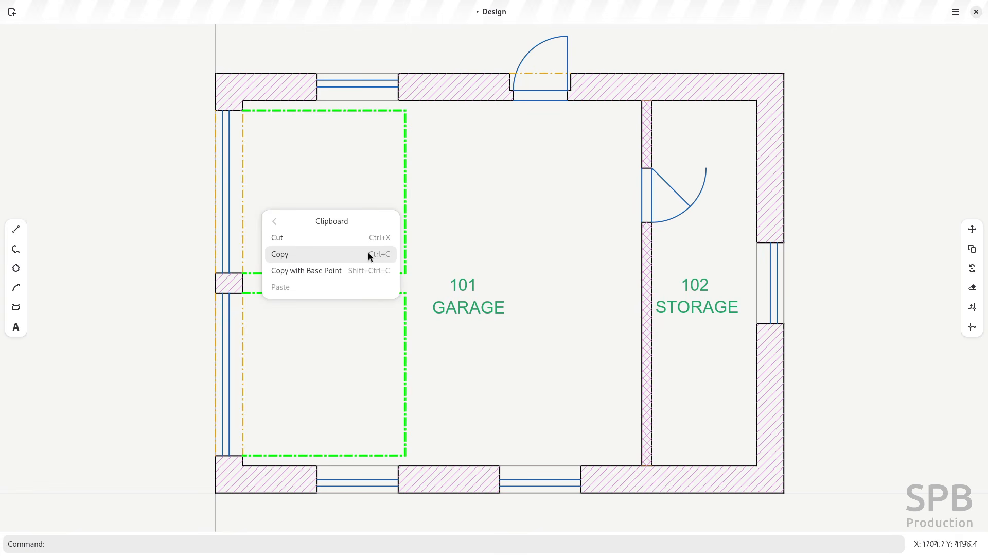
pyautogui.click(294, 256)
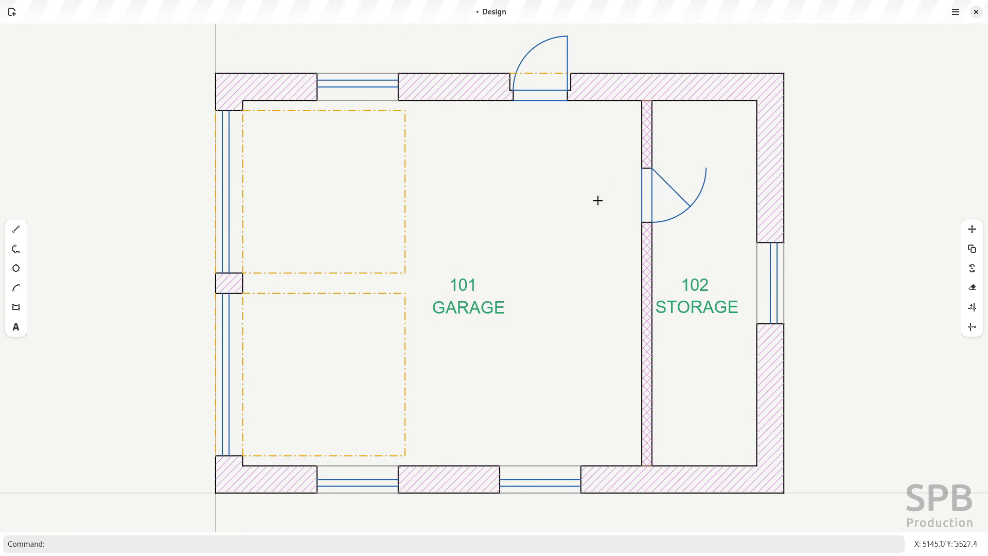
# Paste the copied outlines outside the storage room's exterior wall and delete the pasted copies.
pyautogui.rightClick(717, 148)
pyautogui.click(713, 193)
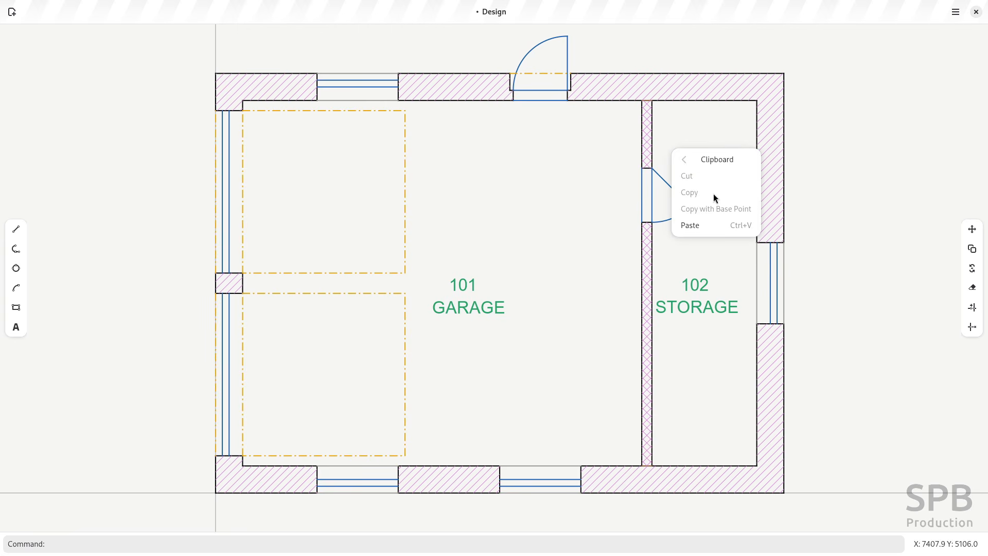
pyautogui.click(703, 230)
pyautogui.click(809, 441)
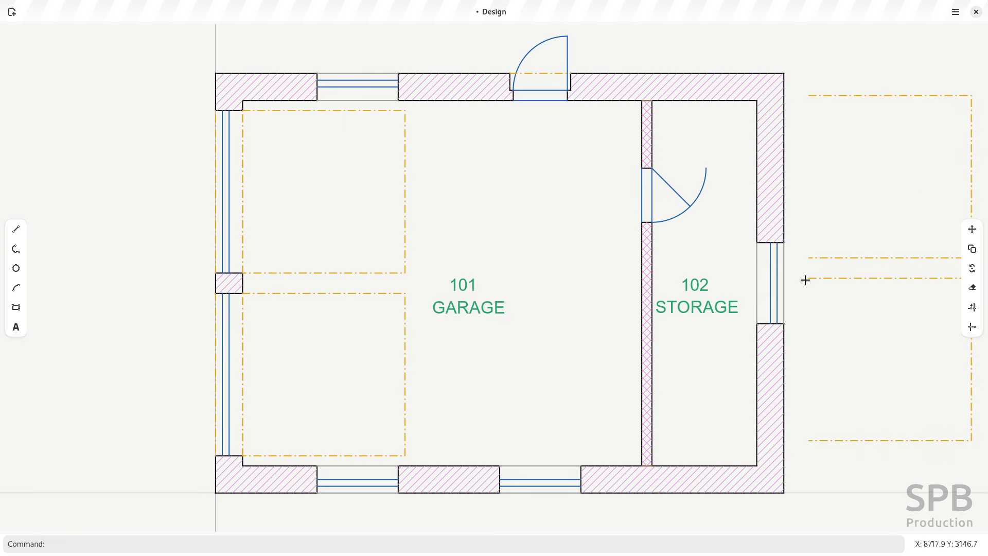
pyautogui.moveTo(889, 364); pyautogui.dragTo(817, 199)
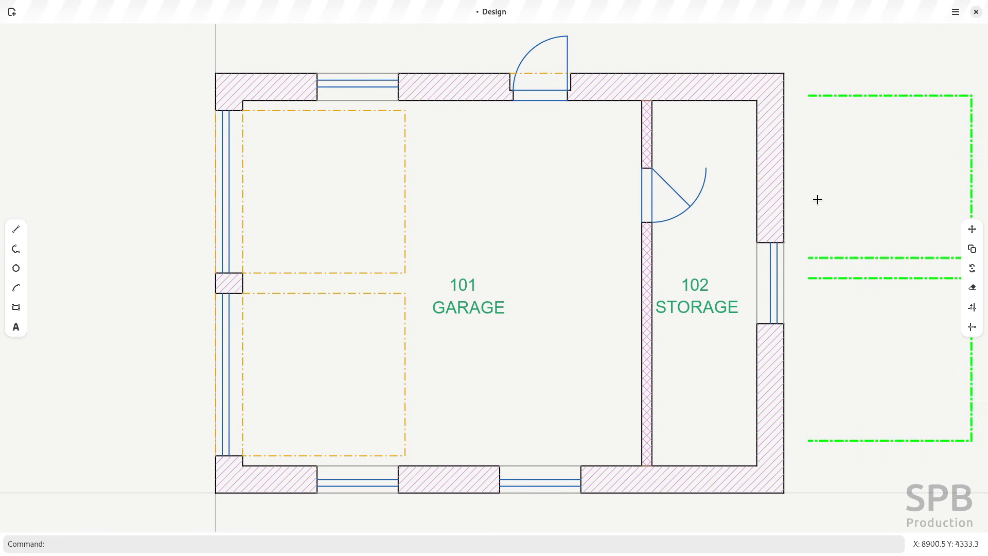
pyautogui.press('Delete')
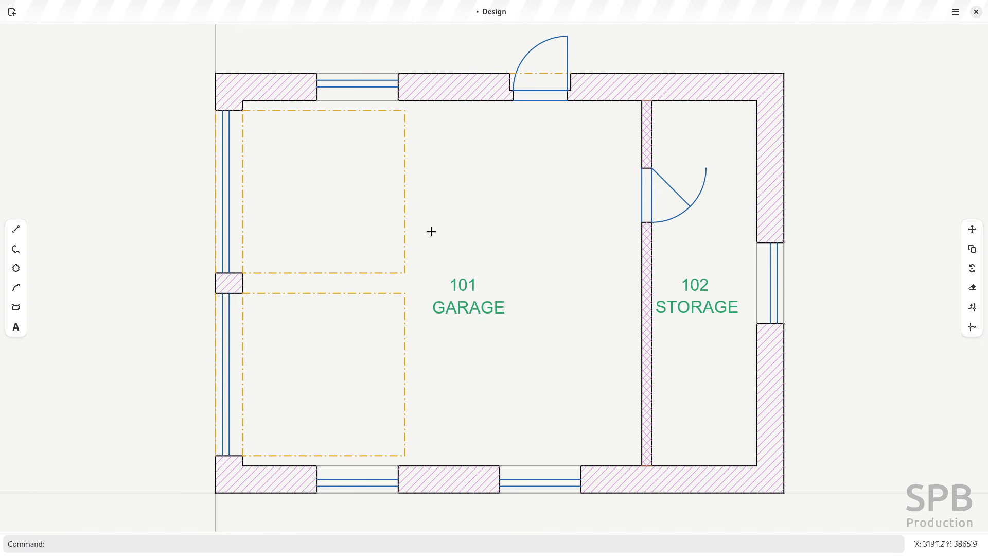
# Delete the garage's upper dash-dot outline.
pyautogui.moveTo(431, 231); pyautogui.dragTo(373, 198)
pyautogui.press('Escape')
# Copy the lower outline with its lower-left end as base point and paste it at the upper garage door opening's lower inner corner.
pyautogui.moveTo(452, 406); pyautogui.dragTo(387, 360)
pyautogui.rightClick(391, 363)
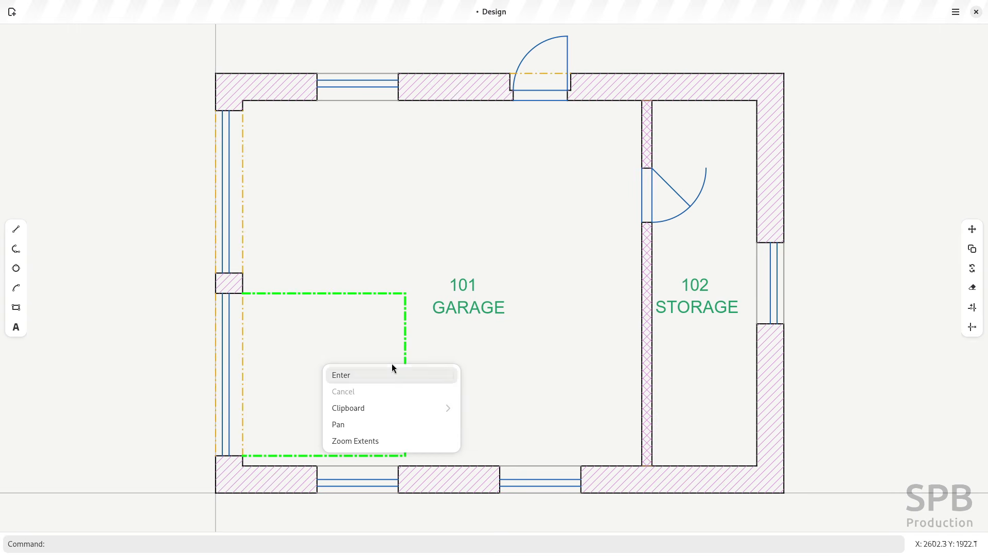
pyautogui.click(398, 409)
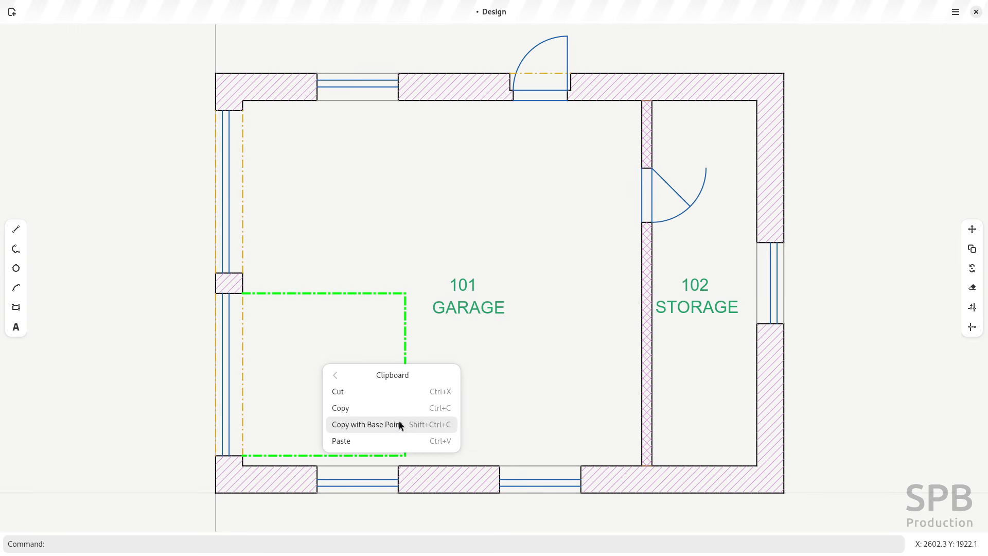
pyautogui.click(369, 425)
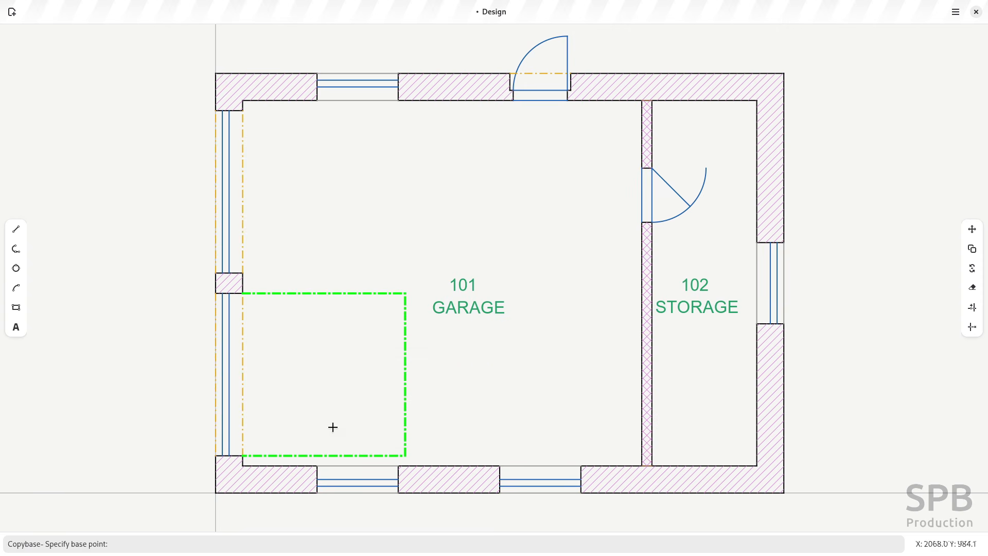
pyautogui.click(243, 456)
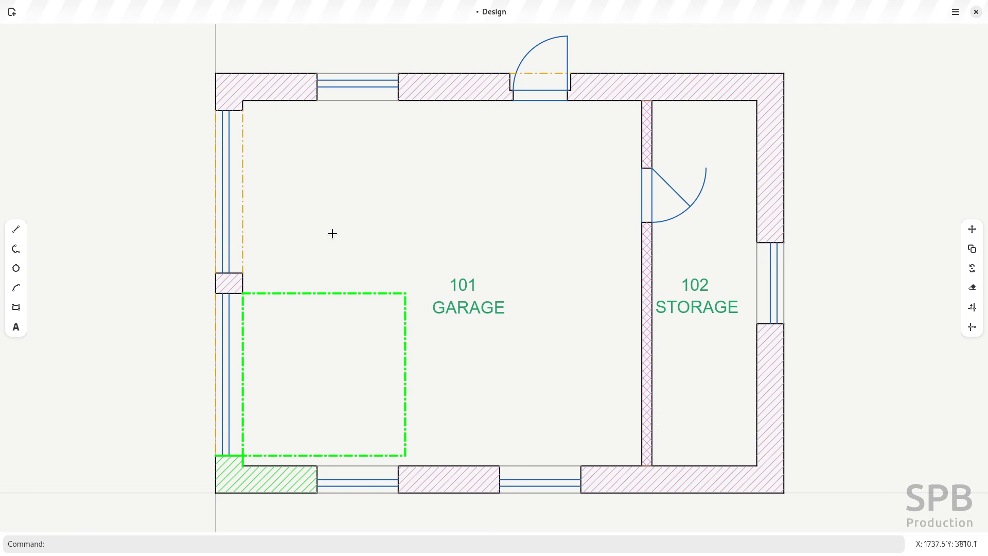
pyautogui.hotkey('ctrl', 'v')
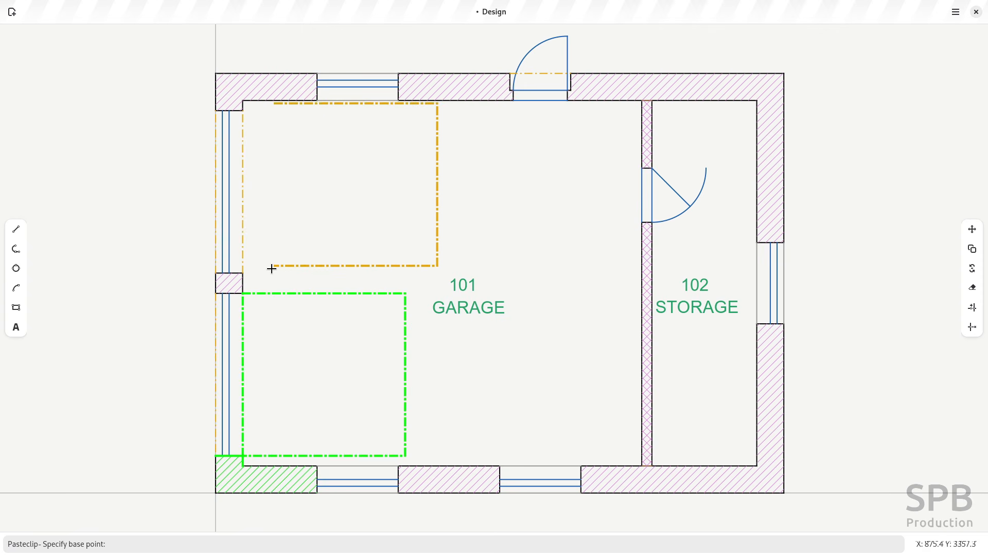
pyautogui.click(242, 274)
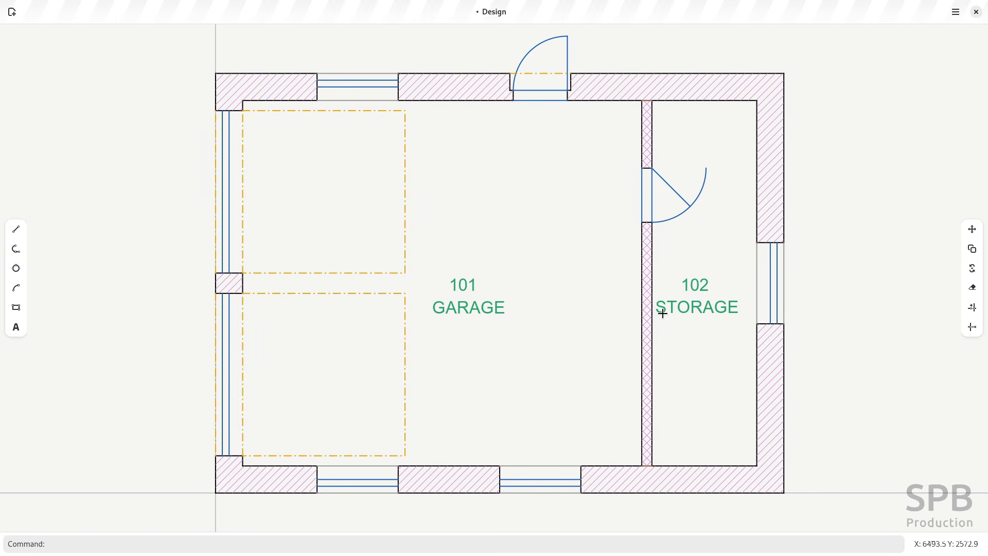
# Trim the storage door's swing arc where it extends beyond the angled door leaf.
pyautogui.click(678, 194)
pyautogui.click(972, 327)
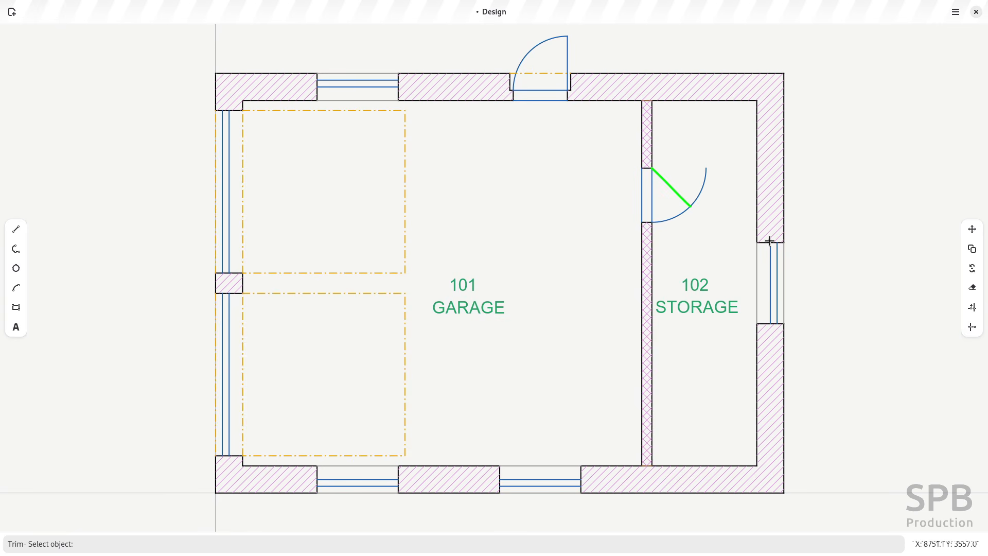
pyautogui.click(702, 190)
pyautogui.press('Escape')
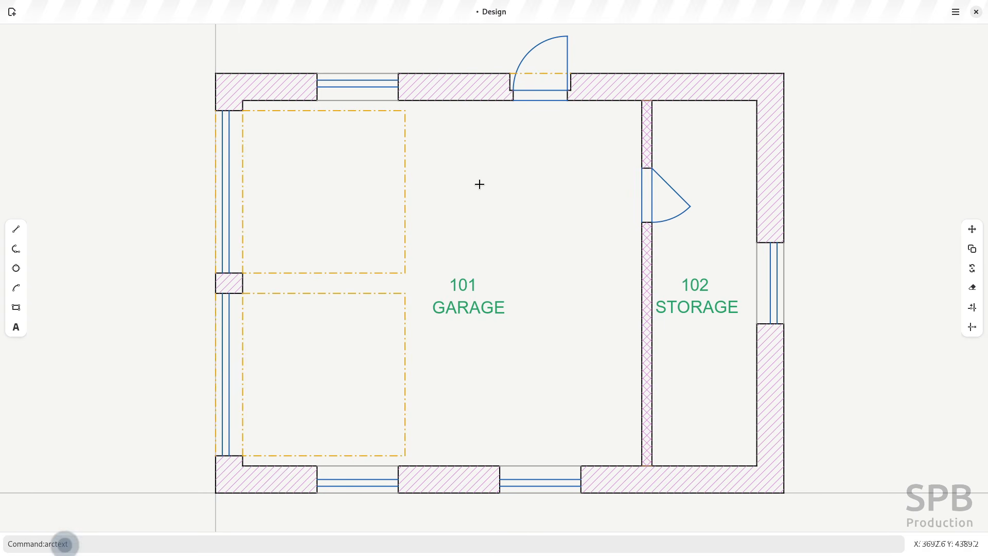
# Add arc-aligned text "TESXT" with height 200 along the swing arc of the garage's upper entrance door.
pyautogui.press('Return')
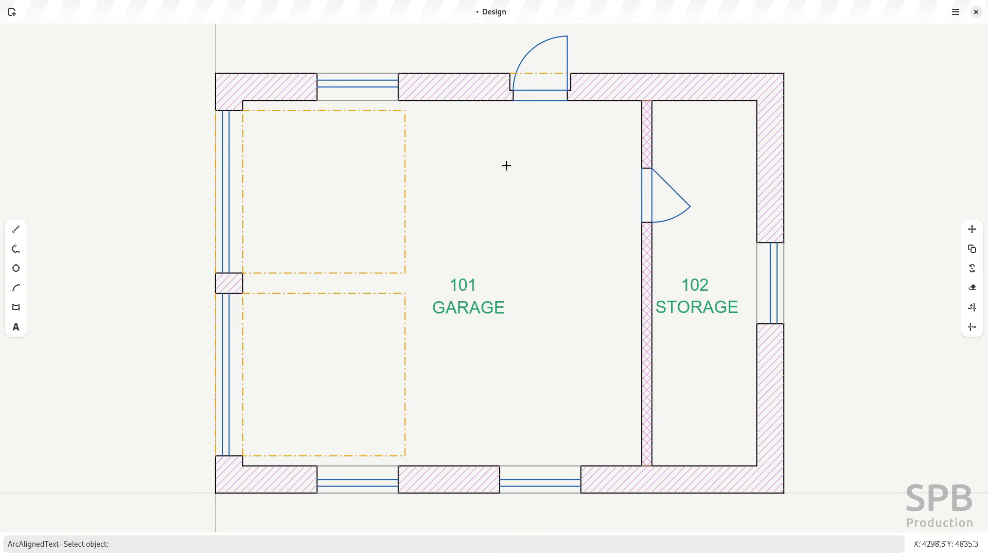
pyautogui.click(524, 56)
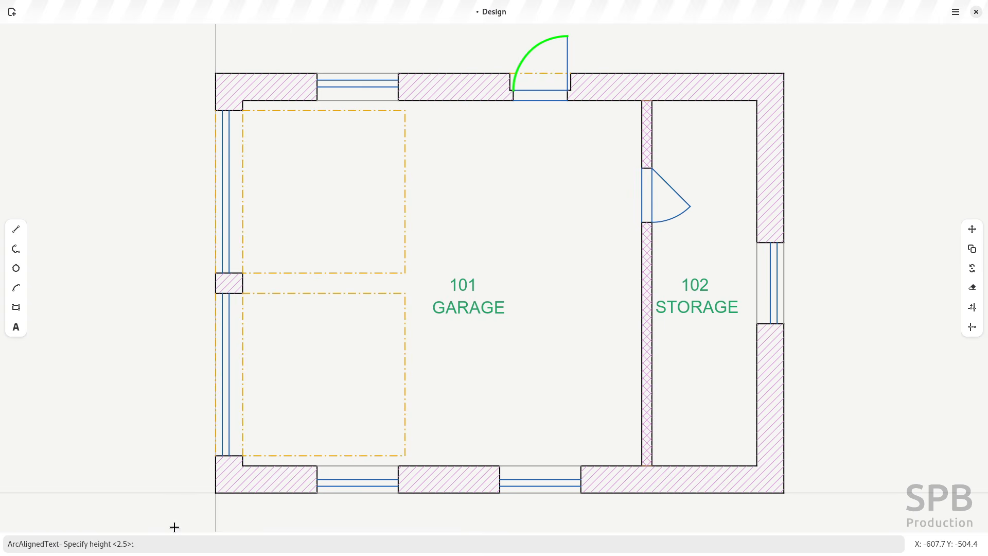
pyautogui.press('Return')
pyautogui.write('TESXT')
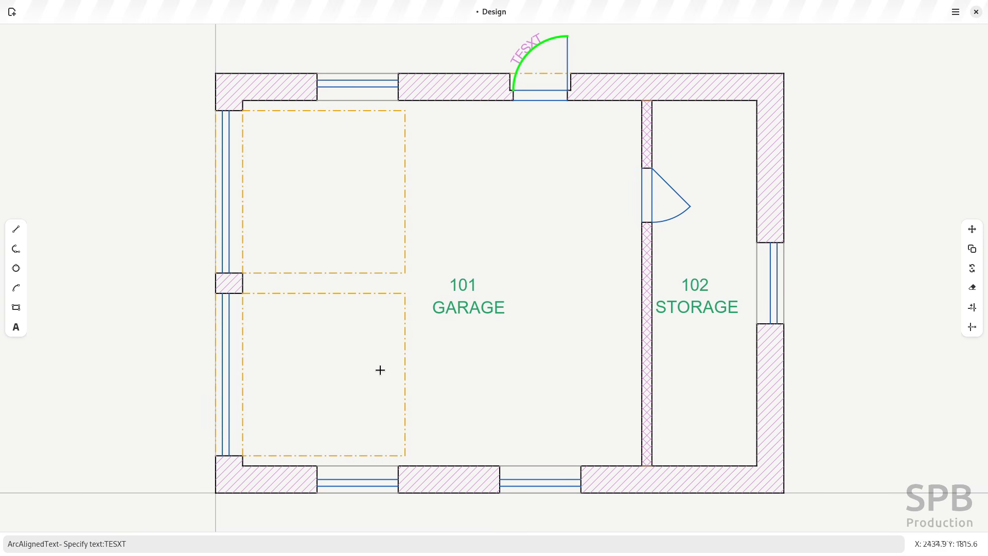
pyautogui.press('Return')
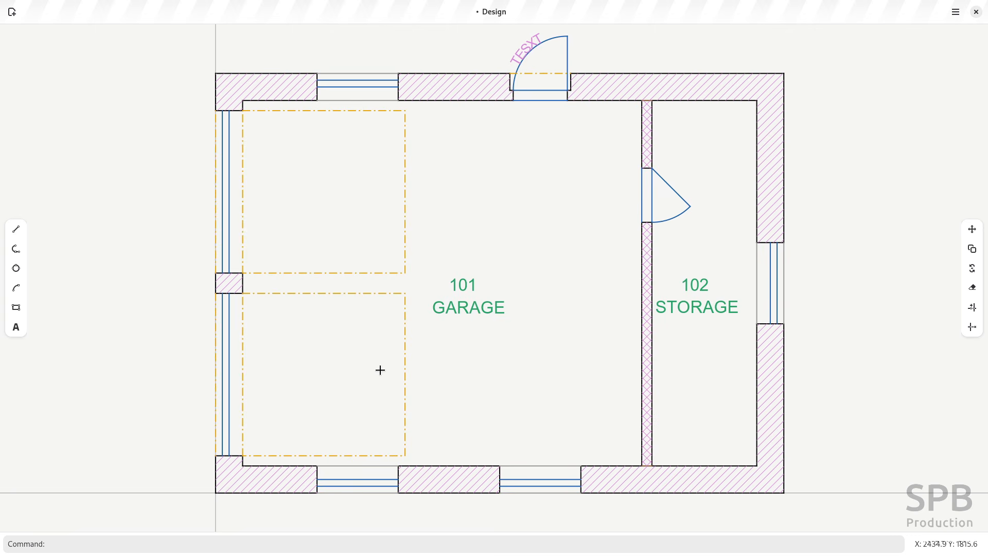
# Correct the arc-aligned text's string to "TEXT" in its properties.
pyautogui.click(521, 46)
pyautogui.doubleClick(521, 46)
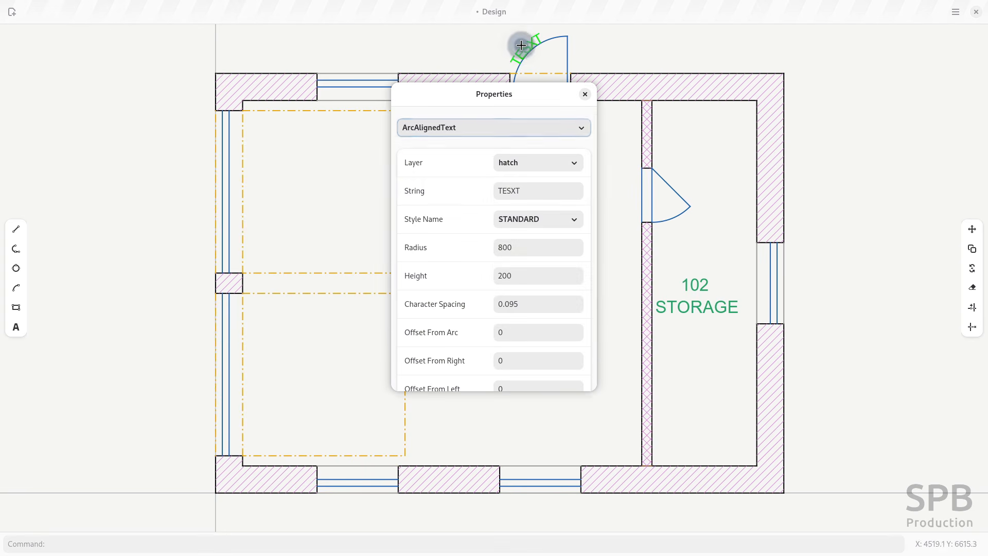
pyautogui.click(510, 191)
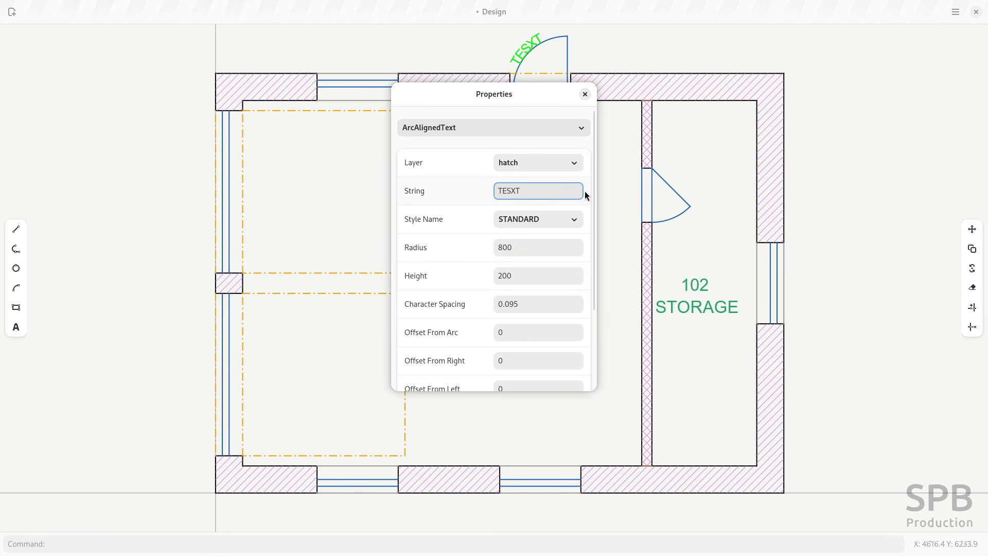
pyautogui.press('BackSpace')
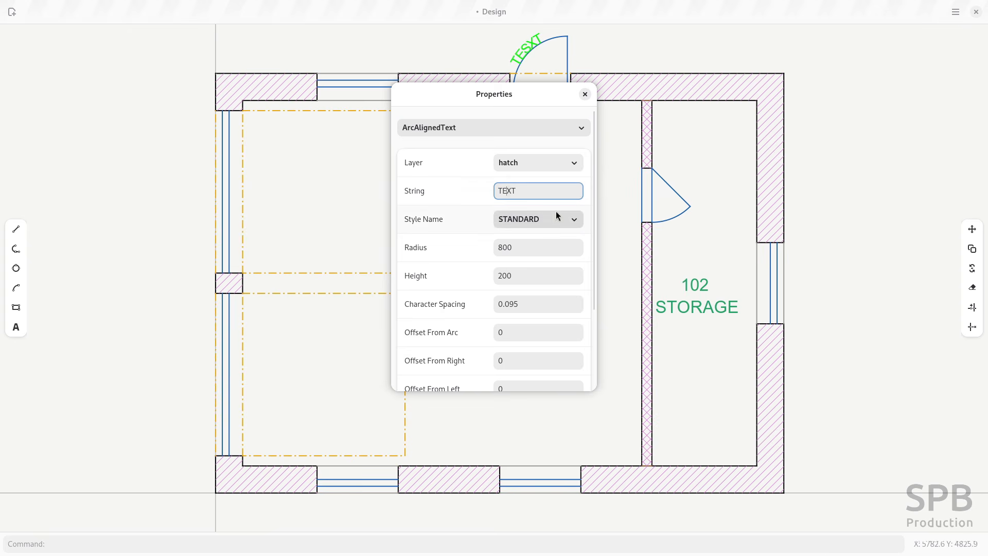
pyautogui.click(585, 94)
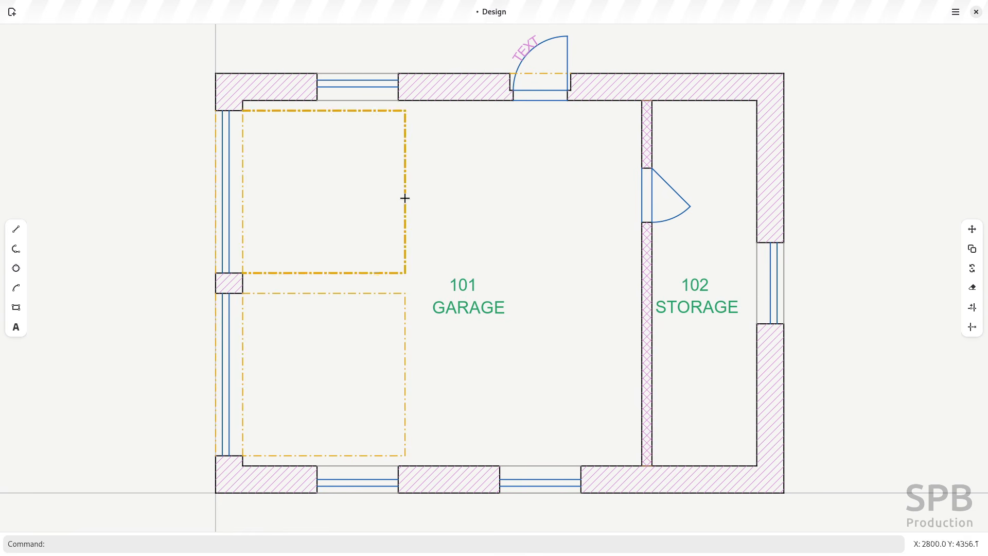
# Match the properties of the upper parking space's dash-dot outline onto the storage door's leaf, swing arc and opening lines.
pyautogui.click(669, 189)
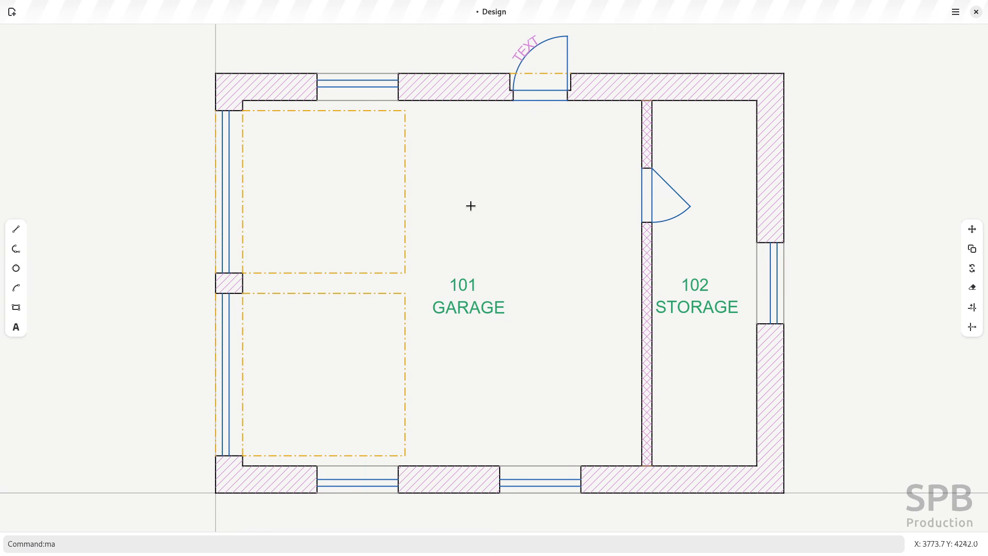
pyautogui.press('Return')
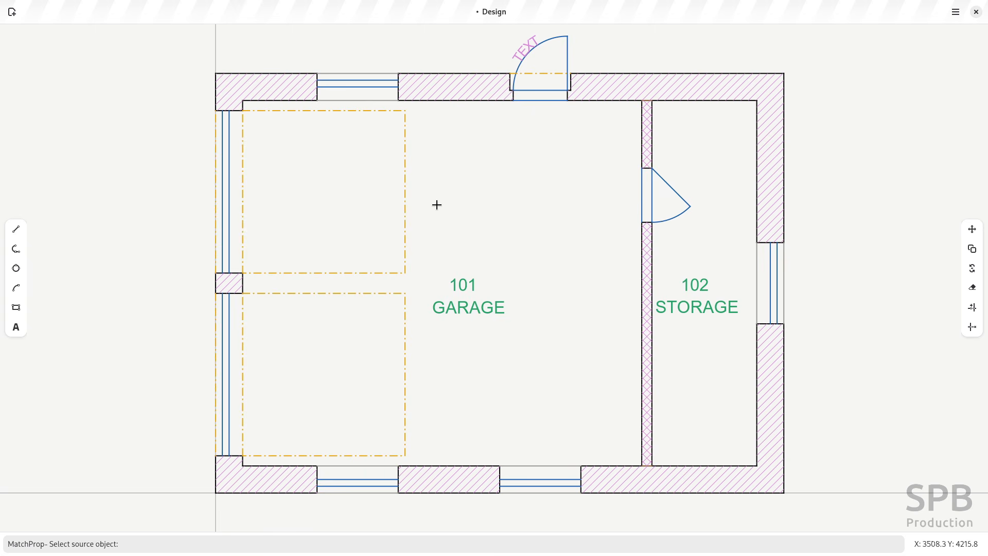
pyautogui.click(405, 178)
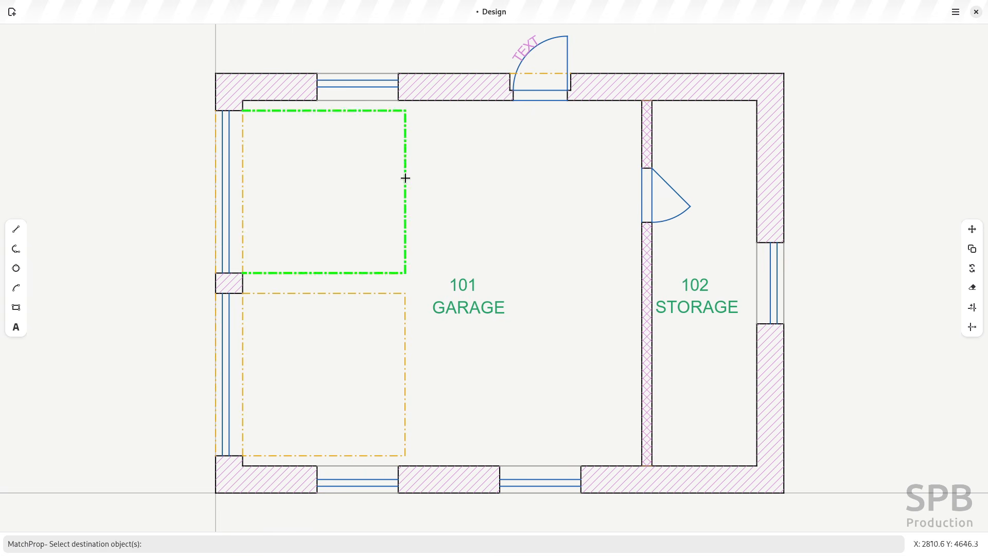
pyautogui.click(135, 540)
pyautogui.moveTo(709, 213); pyautogui.dragTo(606, 182)
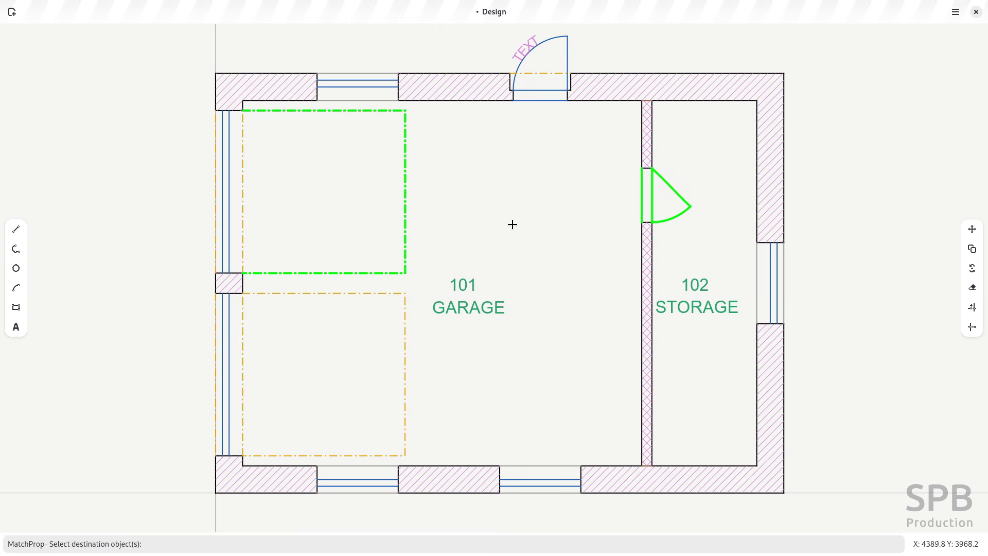
pyautogui.press('Return')
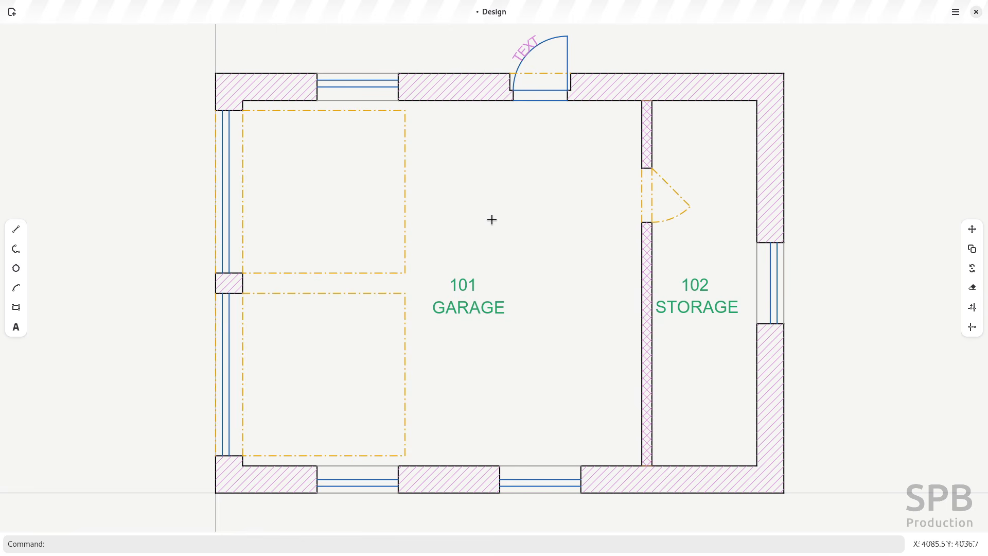
# Zoom in and out repeatedly around the garage's middle and pan the floor plan to examine view navigation.
pyautogui.scroll(-5, 492, 220)
pyautogui.scroll(8, 492, 220)
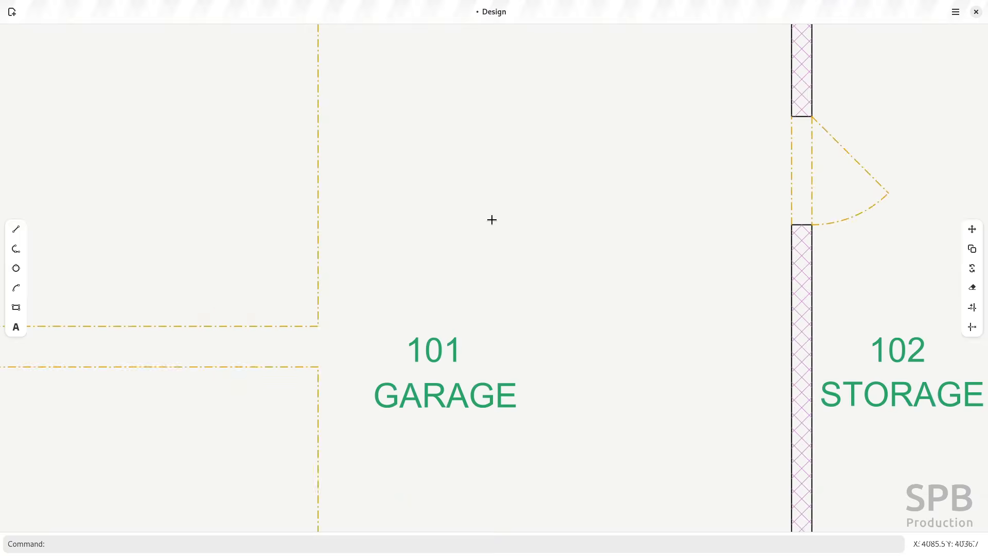
pyautogui.scroll(-8, 492, 220)
pyautogui.scroll(8, 492, 220)
pyautogui.scroll(-8, 492, 220)
pyautogui.scroll(8, 492, 219)
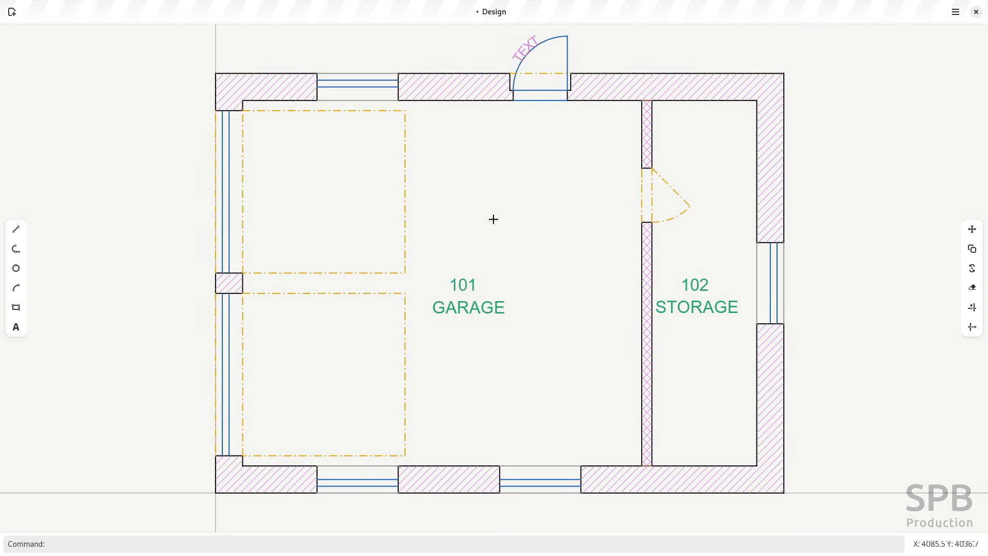
pyautogui.moveTo(554, 196); pyautogui.dragTo(499, 215, button='middle')
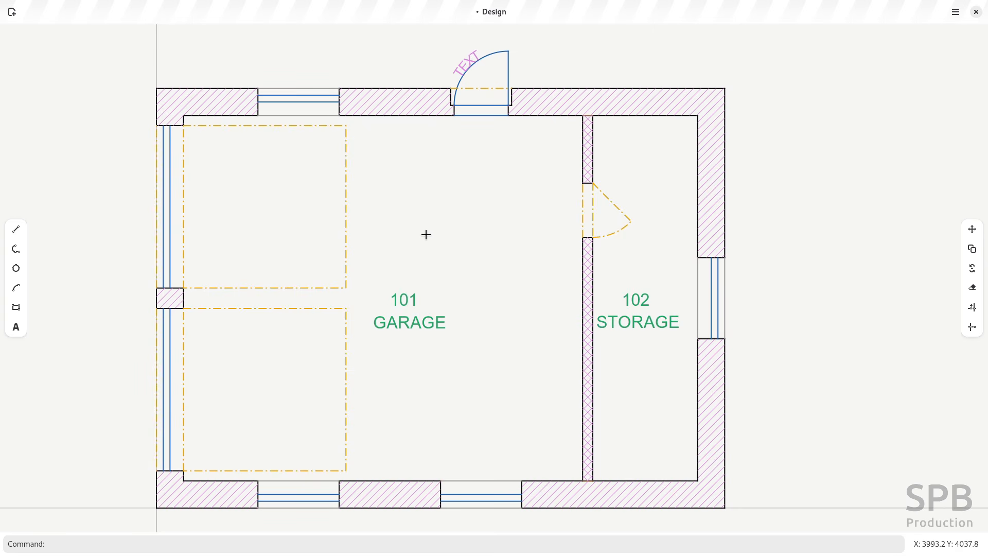
# Shift the floor plan slightly to the lower right with the Pan command.
pyautogui.rightClick(437, 192)
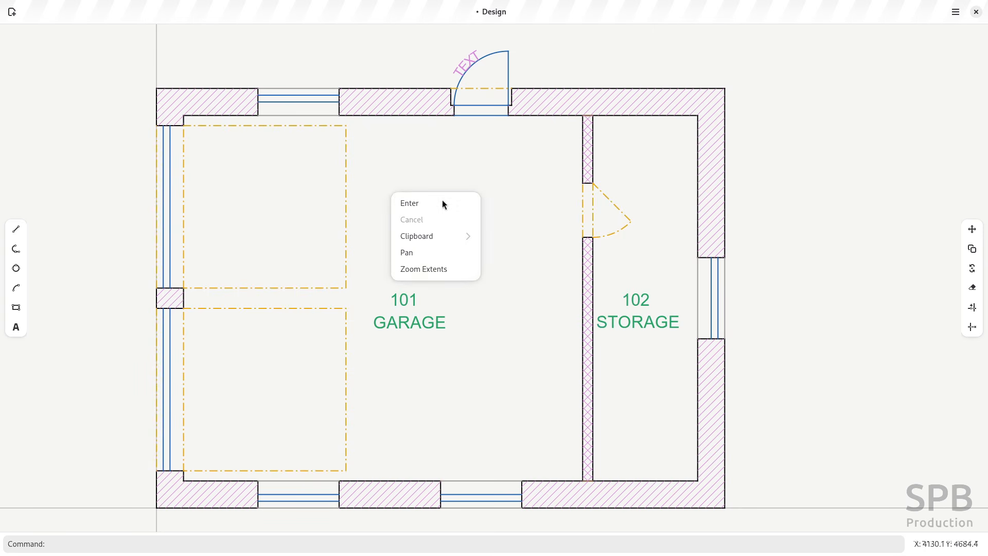
pyautogui.press('Escape')
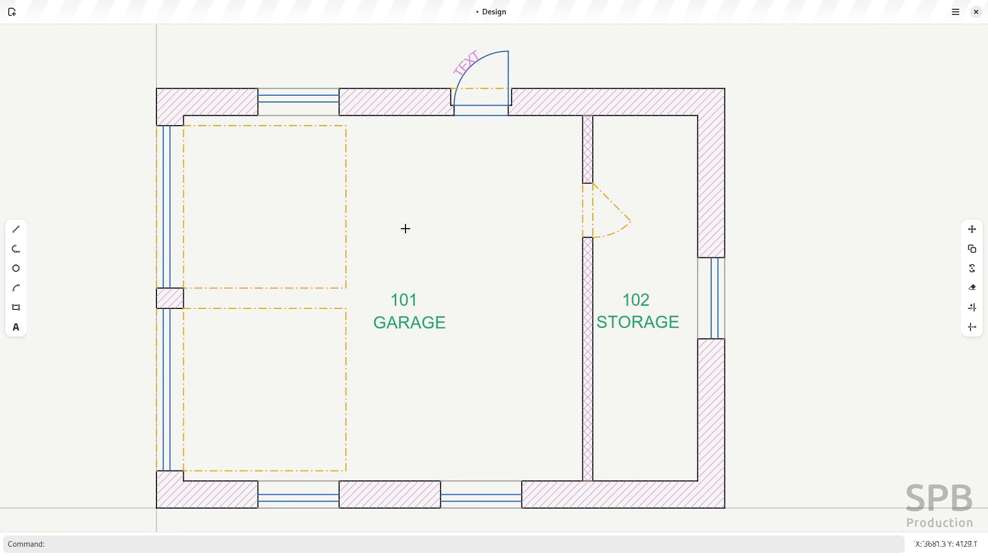
pyautogui.write('p')
pyautogui.press('Return')
pyautogui.moveTo(422, 256)
pyautogui.mouseDown()
pyautogui.moveTo(304, 340)
pyautogui.moveTo(566, 214)
pyautogui.moveTo(470, 280)
pyautogui.moveTo(317, 348)
pyautogui.moveTo(379, 238)
pyautogui.moveTo(417, 287)
pyautogui.moveTo(445, 267)
pyautogui.mouseUp()
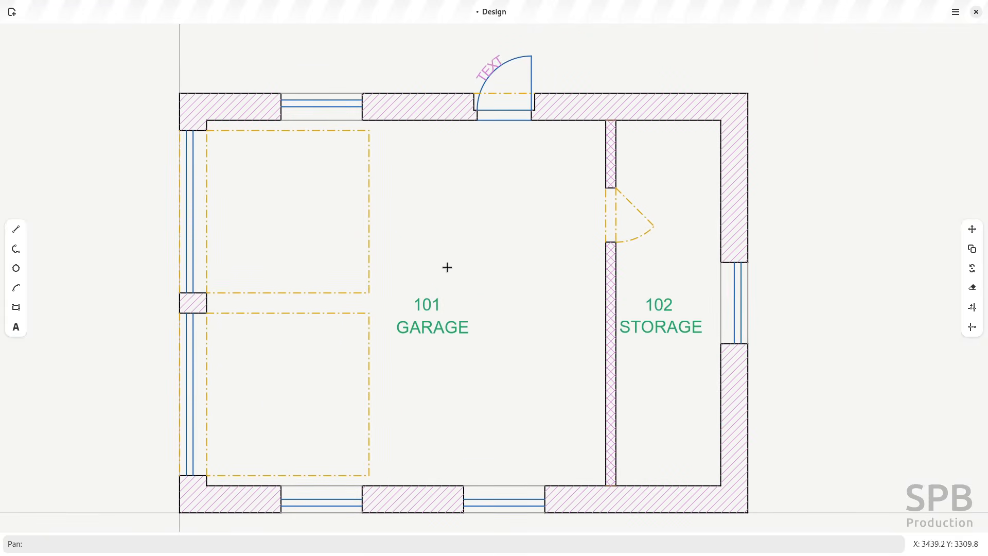
pyautogui.press('Escape')
# Fit the entire floor plan in the view with the Zoom command's All option.
pyautogui.write('z')
pyautogui.press('Return')
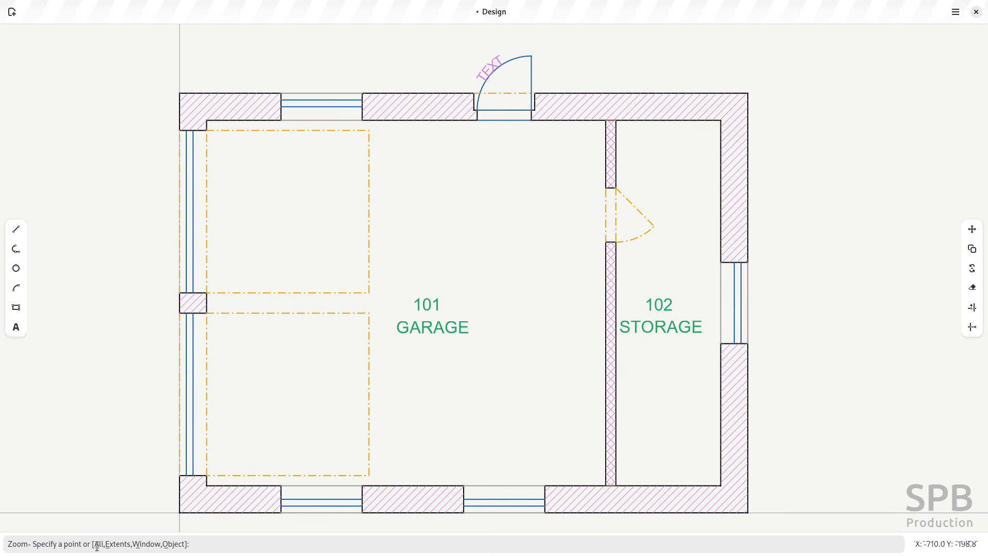
pyautogui.press('ctrl')
pyautogui.write('a')
pyautogui.press('Return')
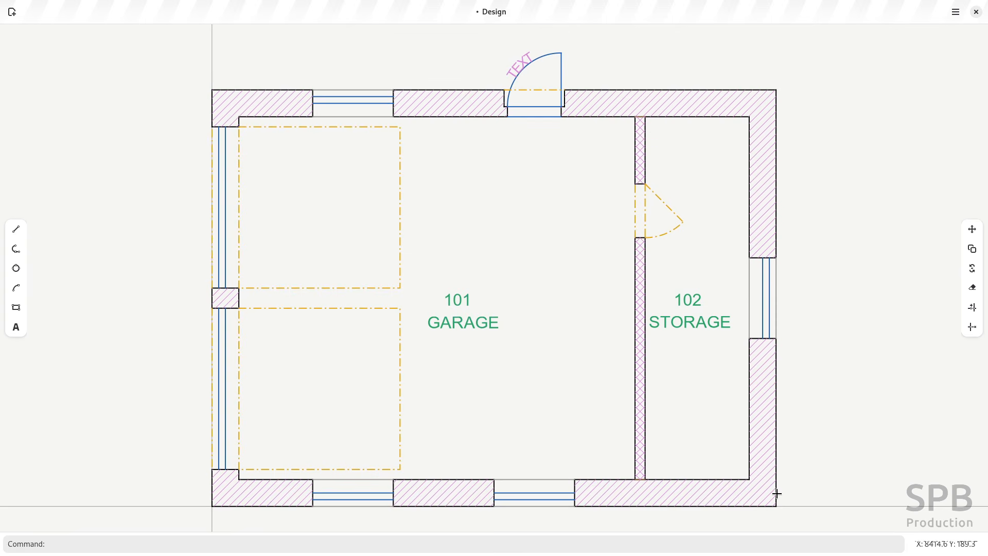
# Zoom in on the plan's lower-right wall corner and restore the full plan with Zoom All.
pyautogui.scroll(5, 776, 492)
pyautogui.scroll(-3, 723, 319)
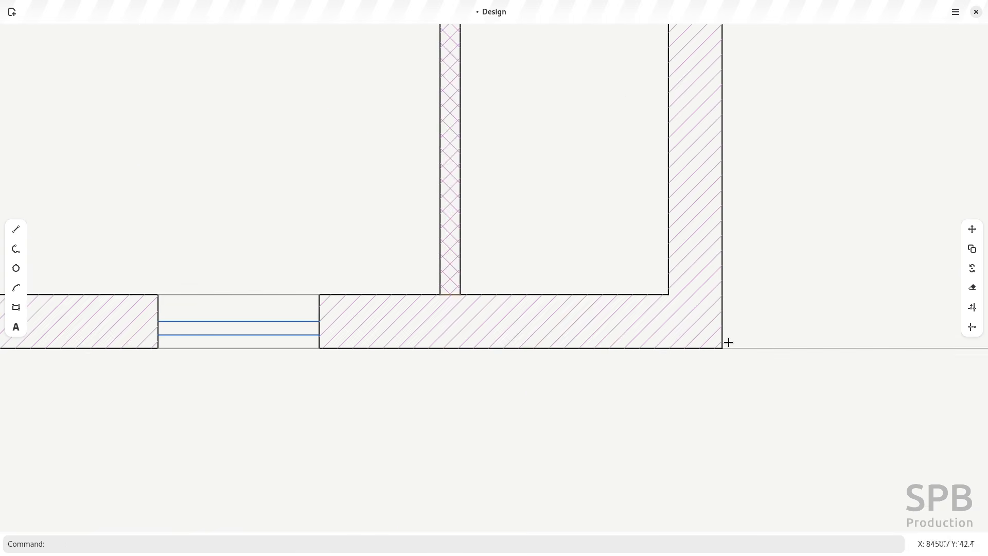
pyautogui.scroll(1, 729, 335)
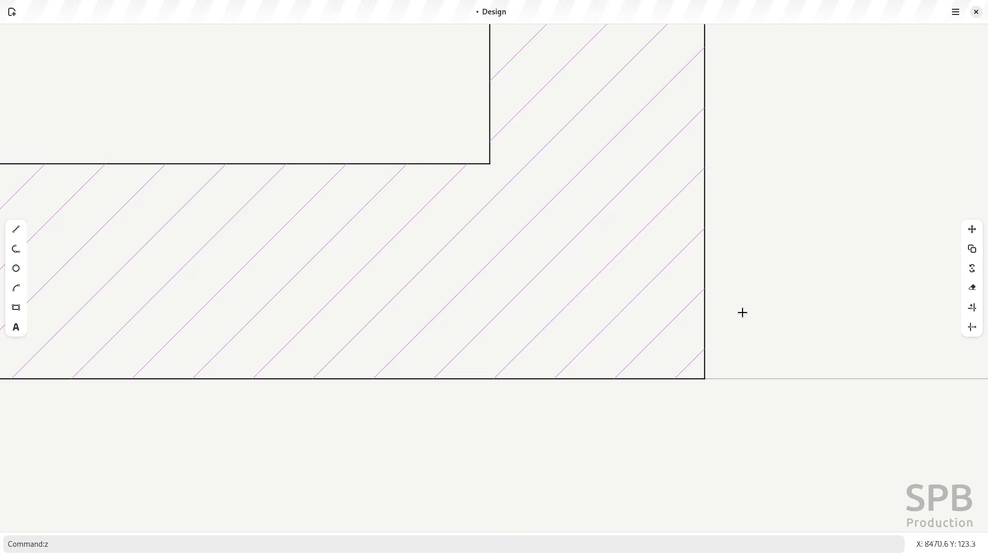
pyautogui.press('Return')
pyautogui.write('a')
pyautogui.press('Return')
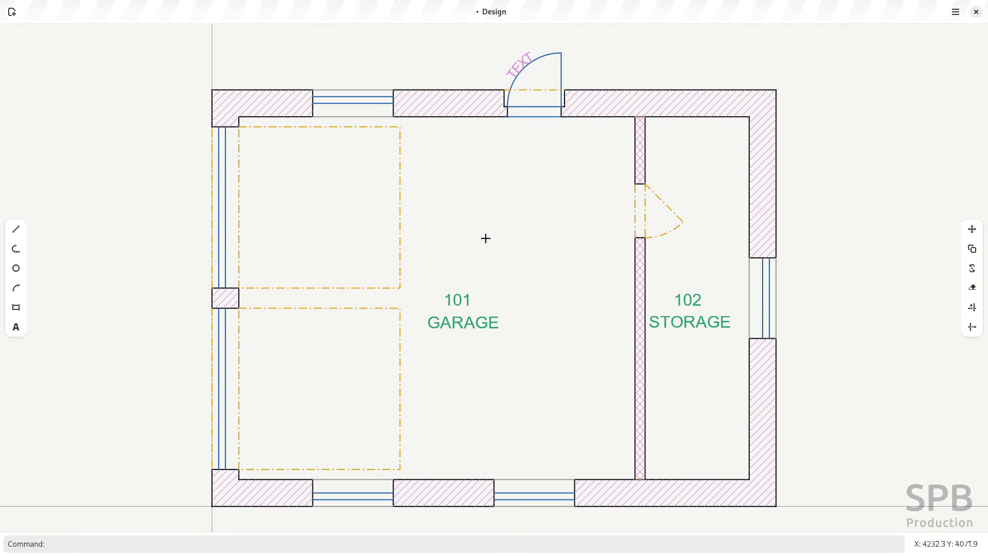
# Select every object in the floor plan and clear the selection, two times in a row.
pyautogui.hotkey('ctrl', 'a')
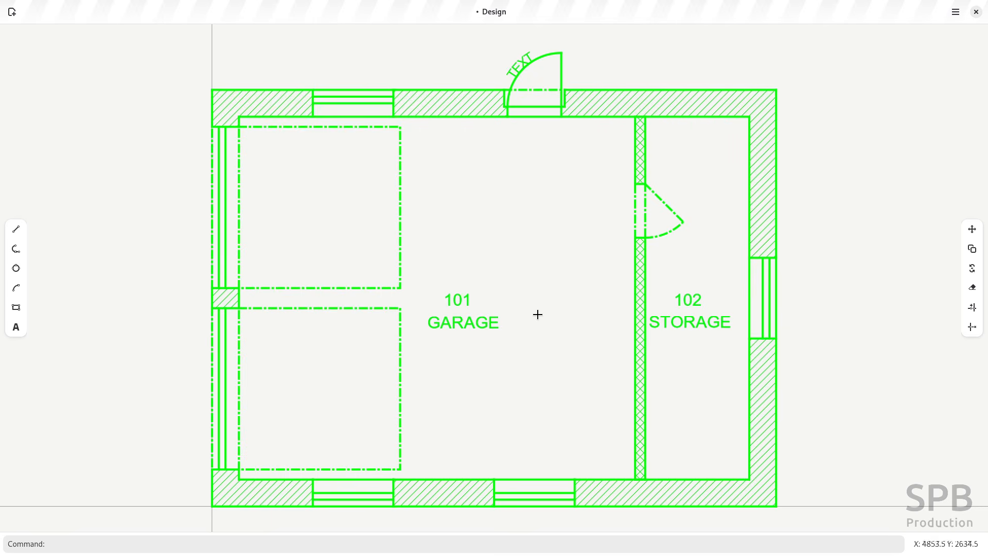
pyautogui.press('Escape')
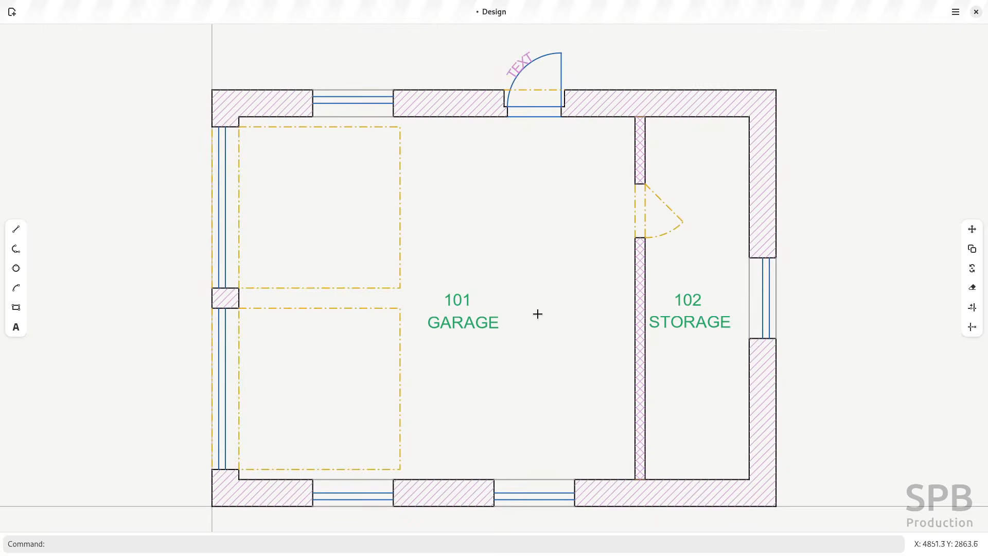
pyautogui.hotkey('ctrl', 'a')
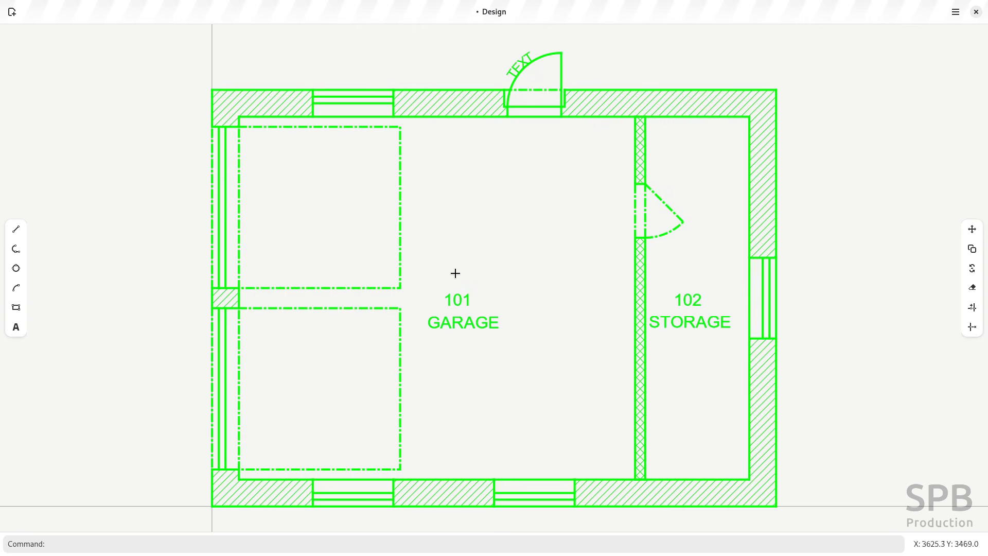
pyautogui.press('Escape')
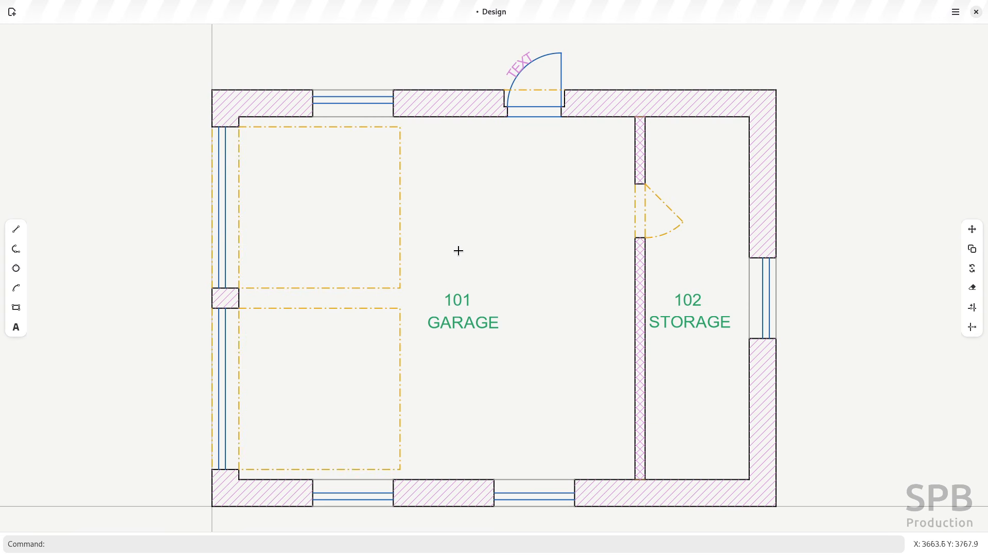
# Create a new drawing and save it as new.dxf in the Home folder.
pyautogui.click(475, 14)
pyautogui.click(11, 13)
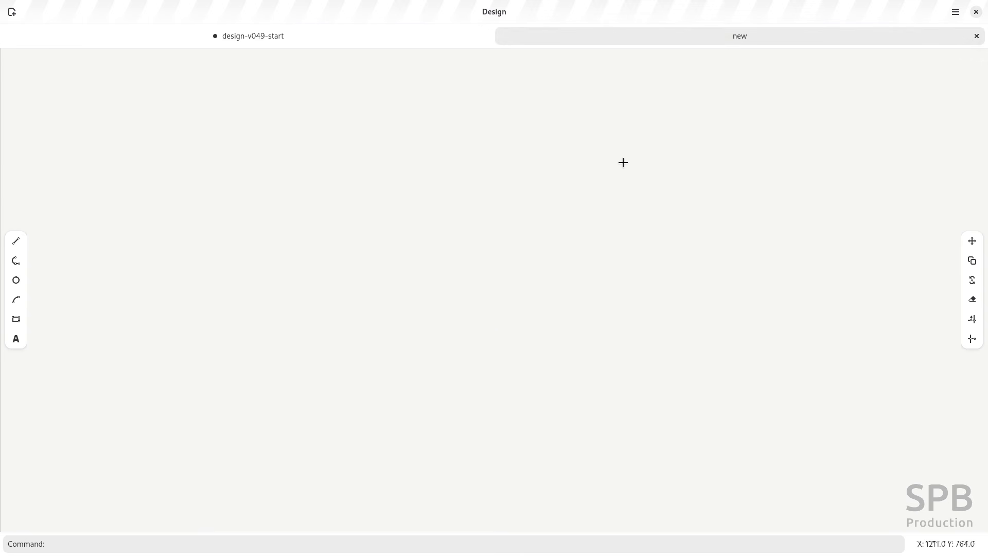
pyautogui.hotkey('ctrl', 's')
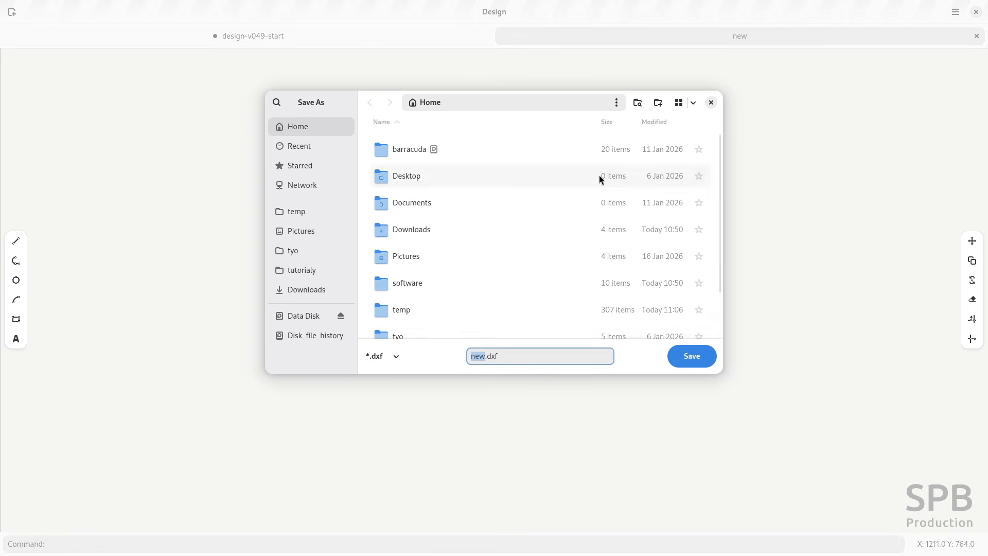
pyautogui.click(692, 365)
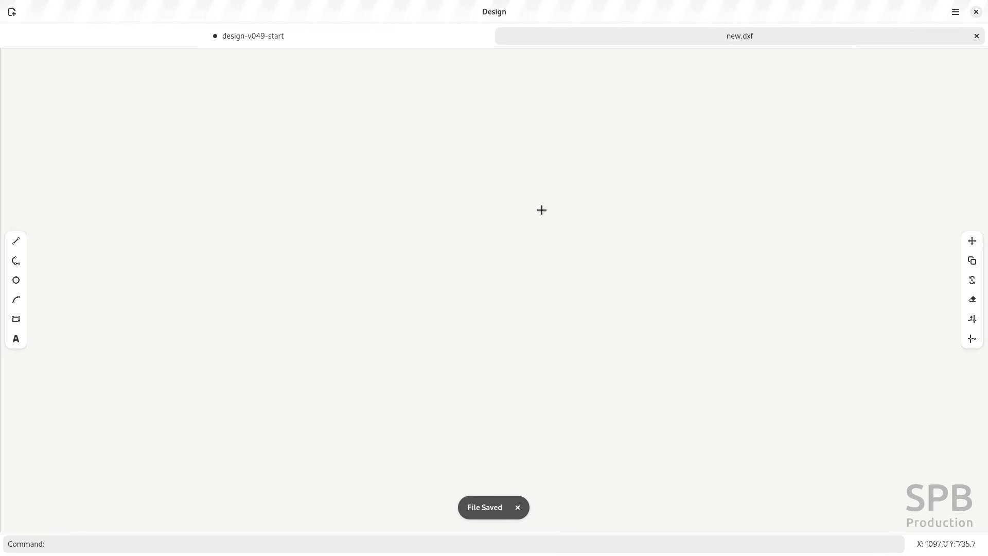
pyautogui.click(724, 39)
pyautogui.click(471, 11)
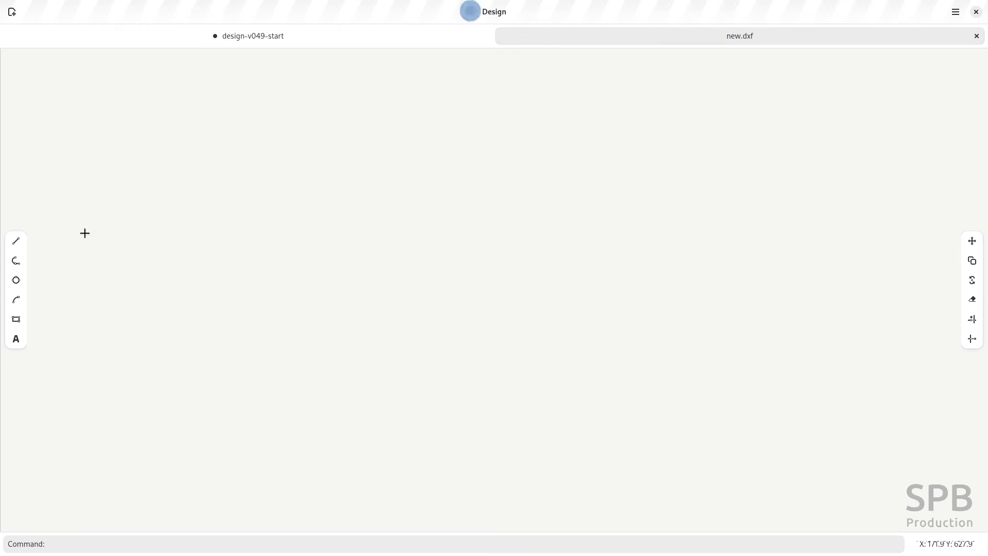
# Draw one diagonal line rising to the upper right across the middle of the new drawing.
pyautogui.click(16, 241)
pyautogui.click(341, 317)
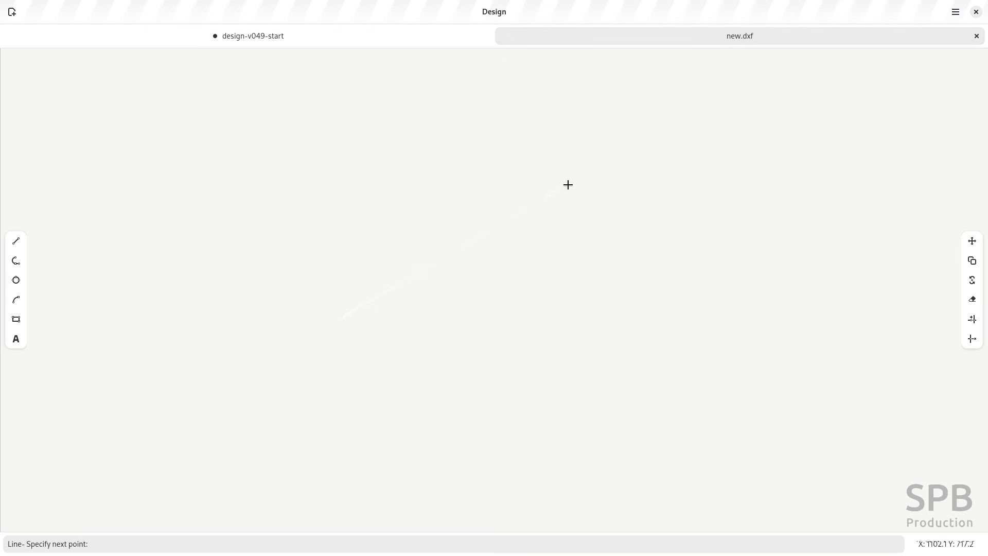
pyautogui.click(566, 185)
pyautogui.press('Escape')
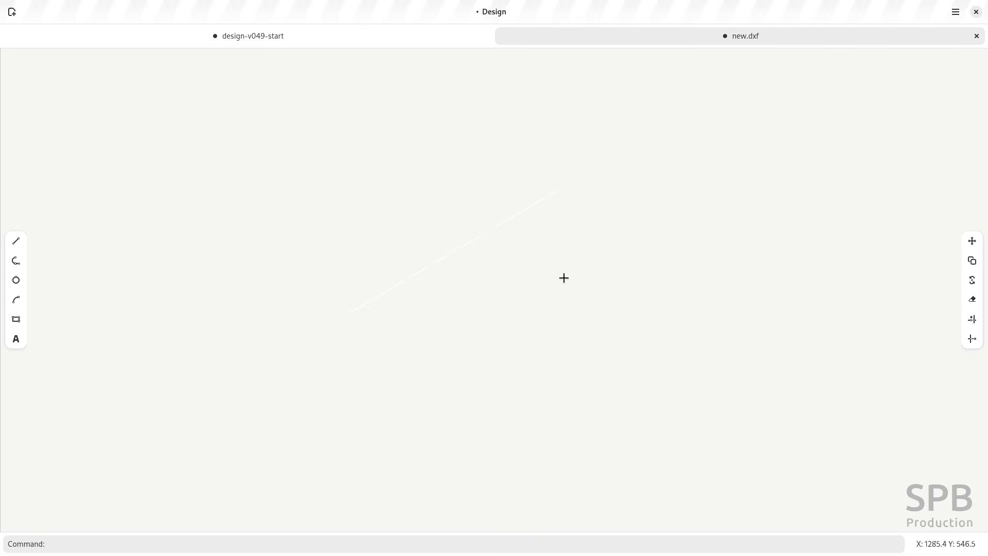
# Select the diagonal line and save the changes to new.dxf.
pyautogui.click(517, 213)
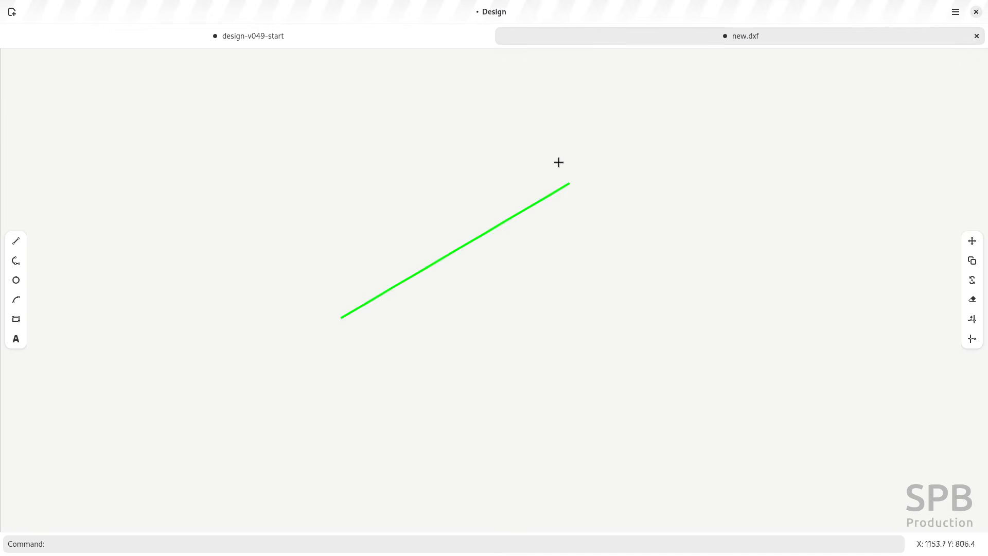
pyautogui.click(956, 12)
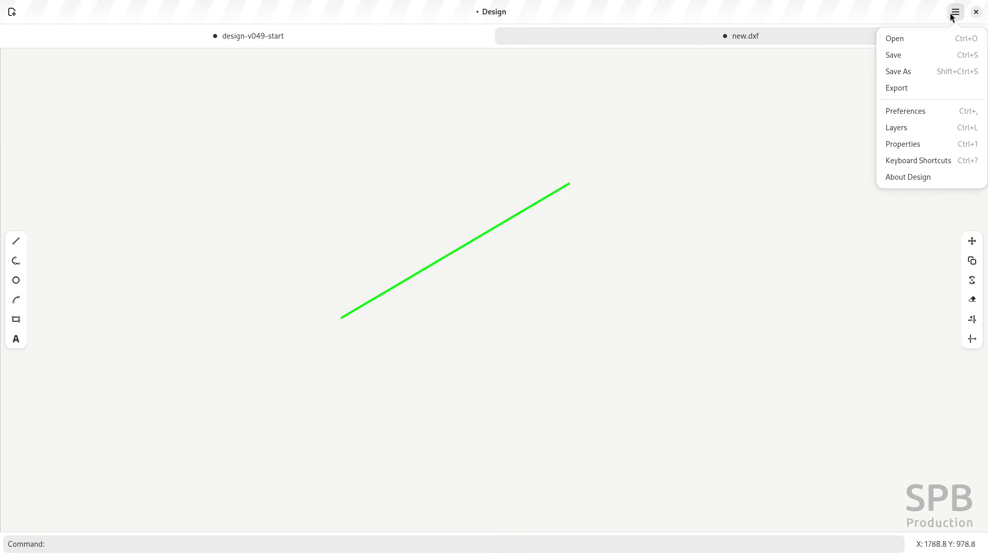
pyautogui.click(913, 58)
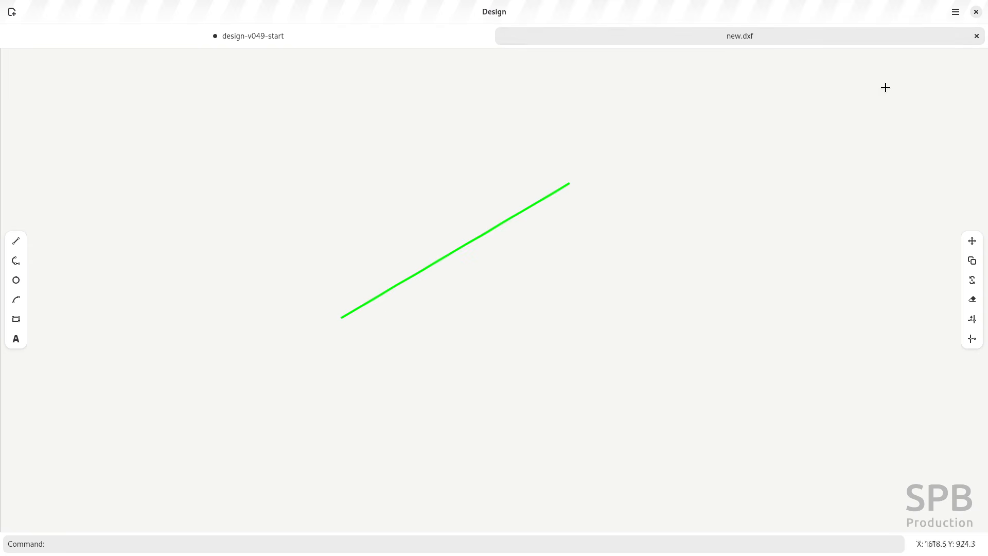
# Try to close the program from the design-v049-start drawing and return to the new drawing.
pyautogui.click(340, 40)
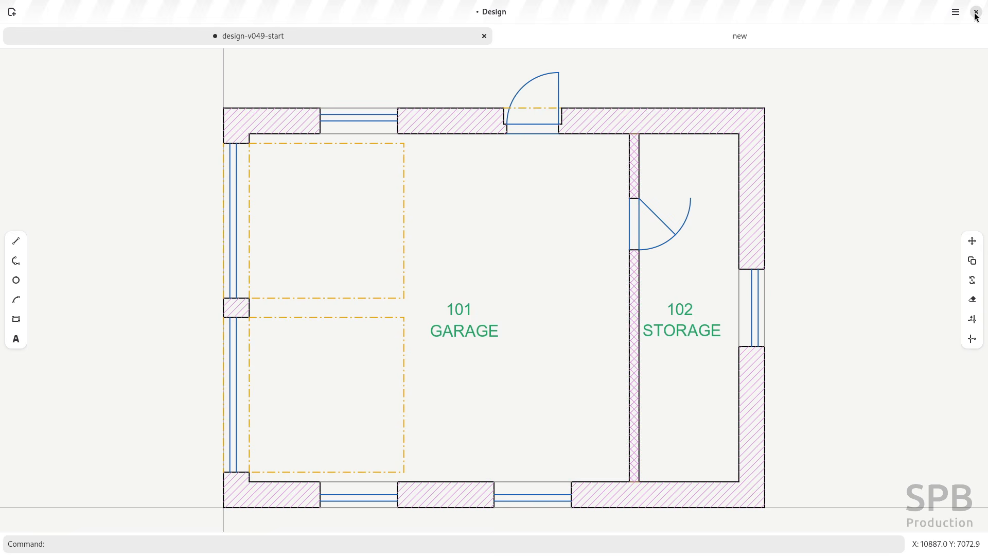
pyautogui.click(976, 13)
pyautogui.click(748, 38)
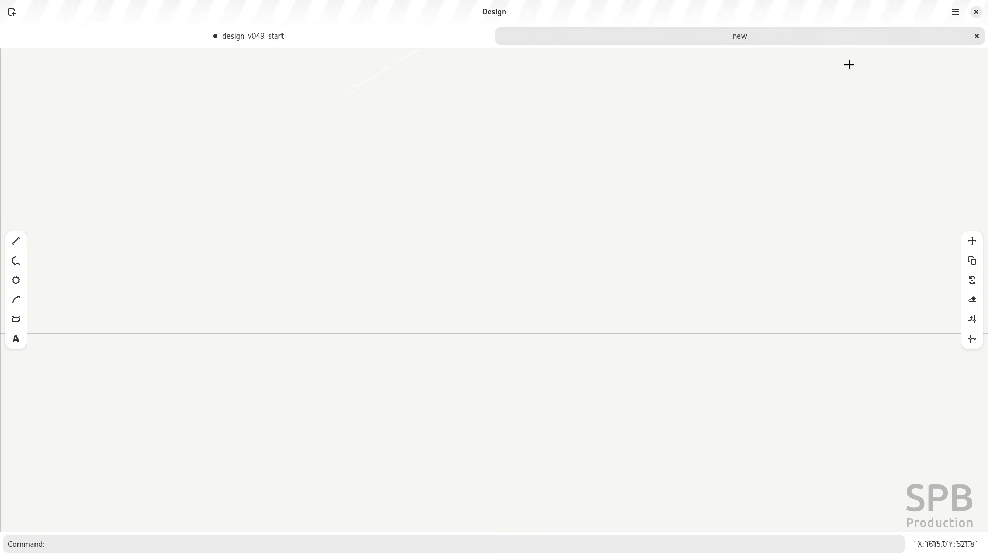
# Make ISO-25 the default dimension style in the preferences.
pyautogui.click(956, 12)
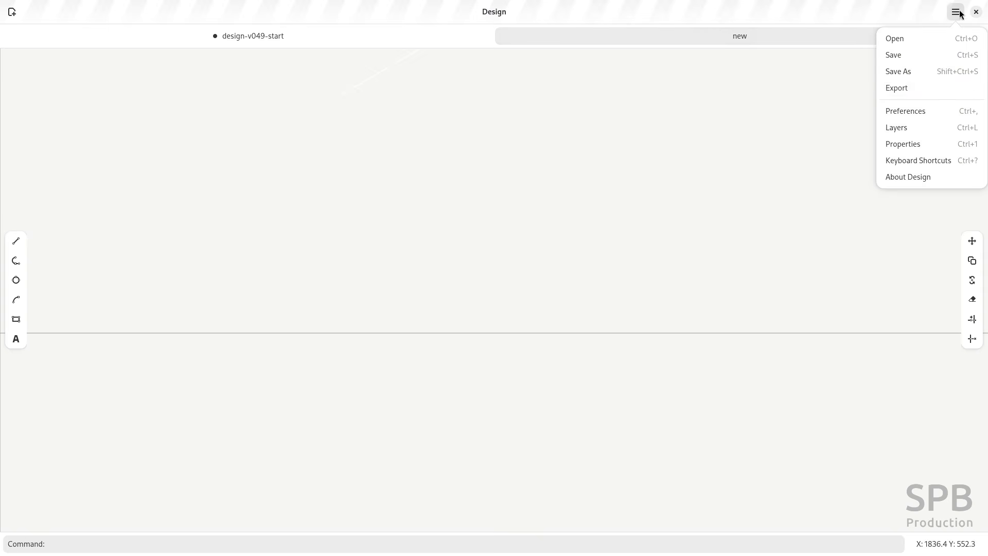
pyautogui.click(919, 110)
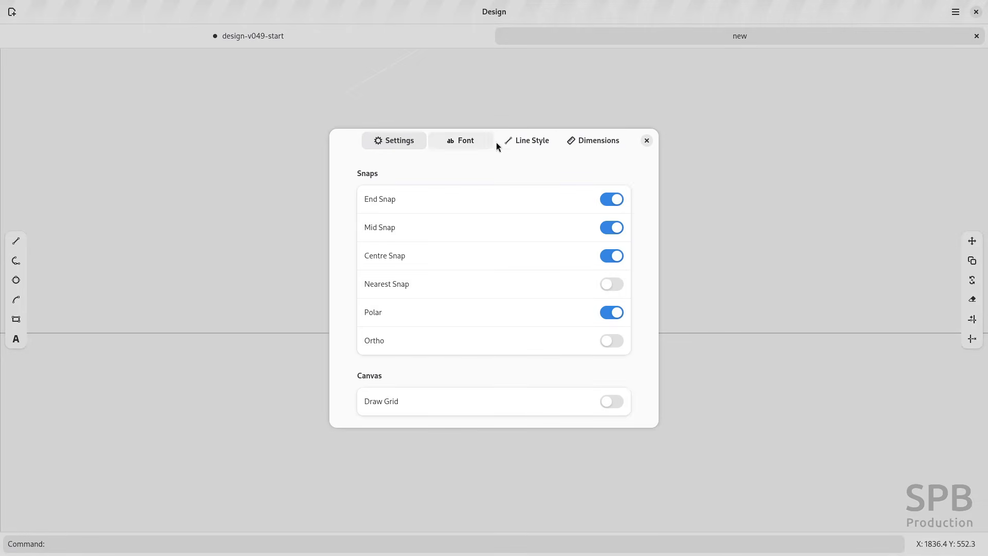
pyautogui.click(593, 144)
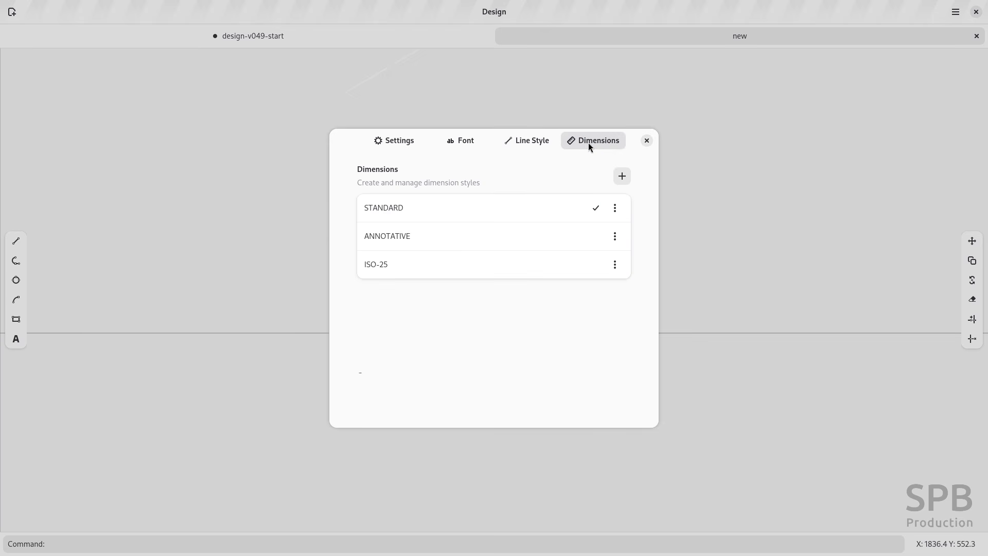
pyautogui.click(614, 265)
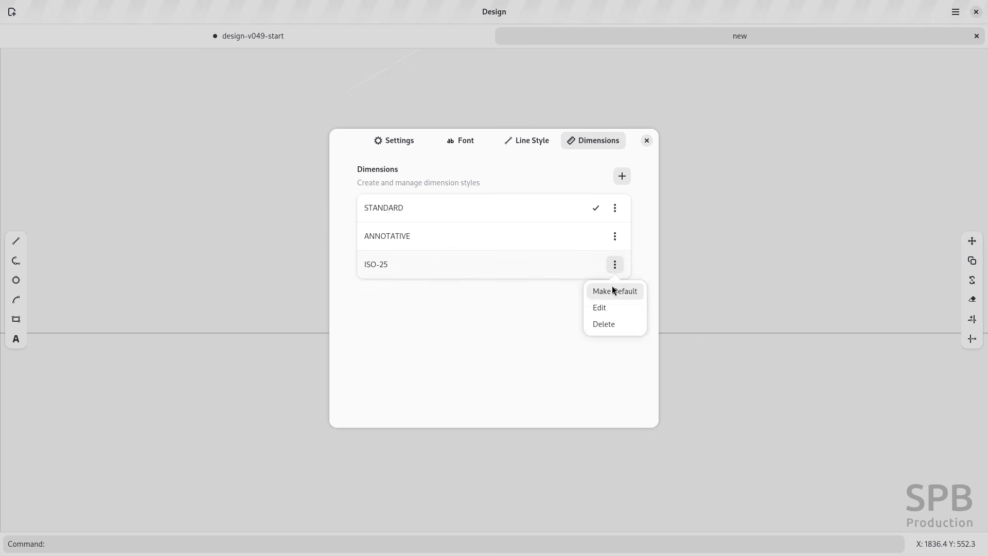
pyautogui.click(613, 289)
# Review the ISO-25 dimension style's settings from dimension lines down to precision, leave them as they are and close the preferences.
pyautogui.click(615, 265)
pyautogui.click(610, 309)
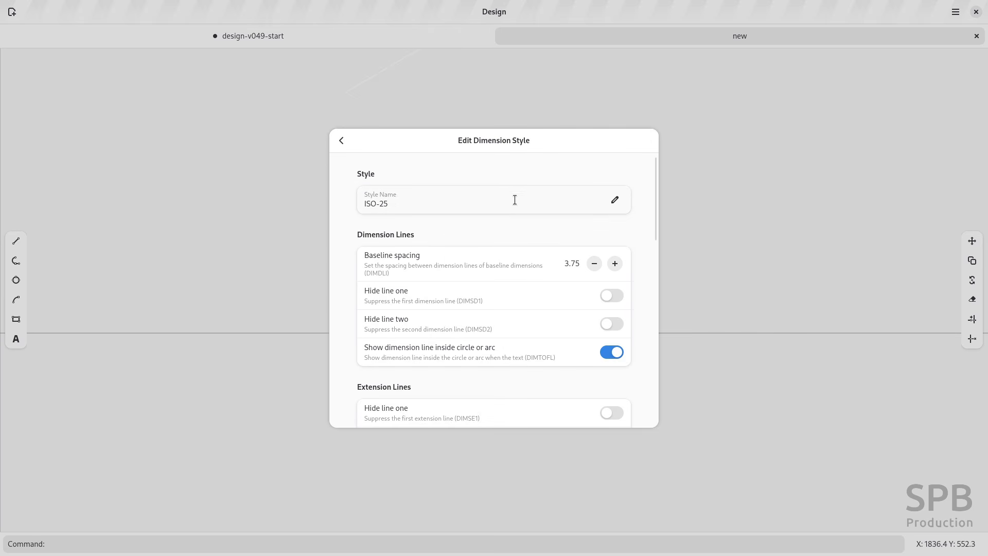
pyautogui.scroll(-10, 492, 285)
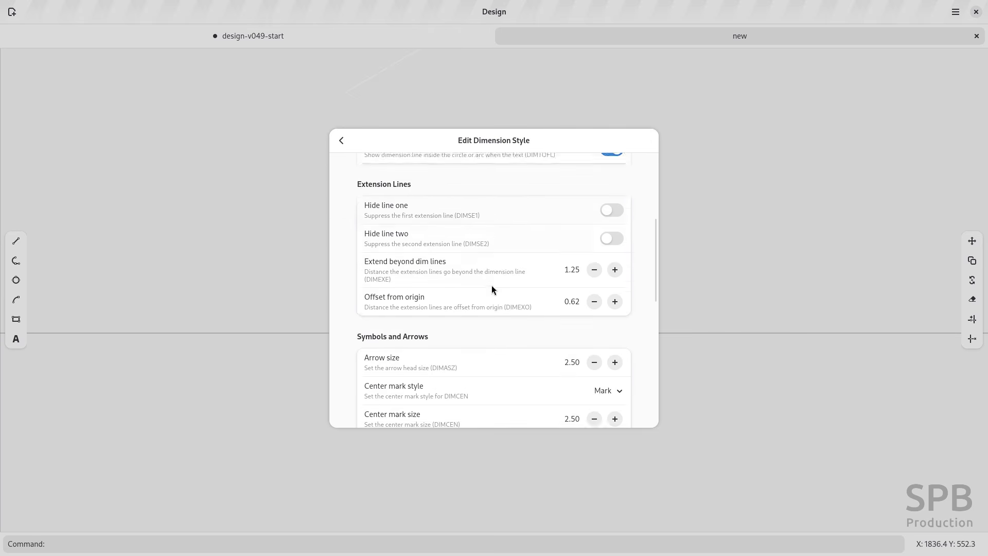
pyautogui.scroll(-5, 492, 286)
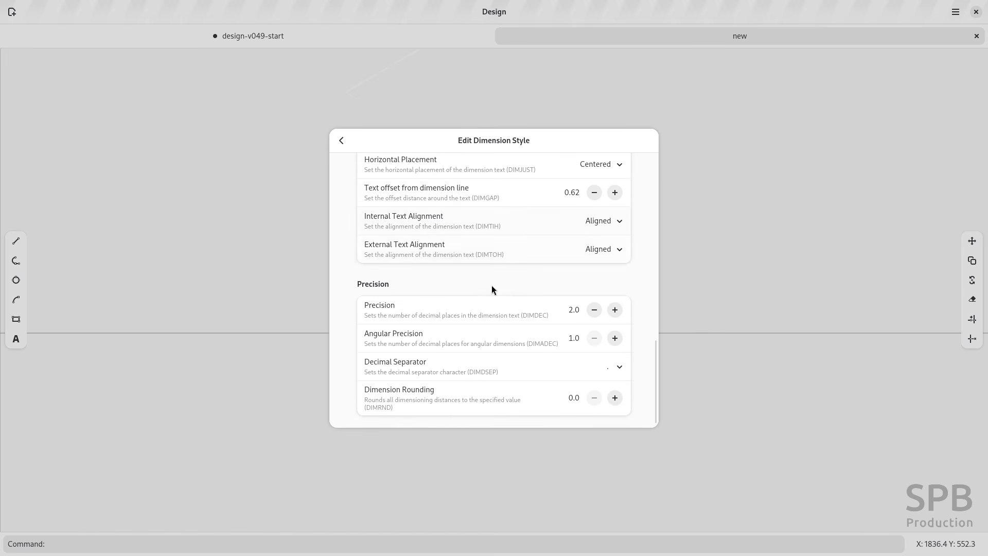
pyautogui.click(341, 141)
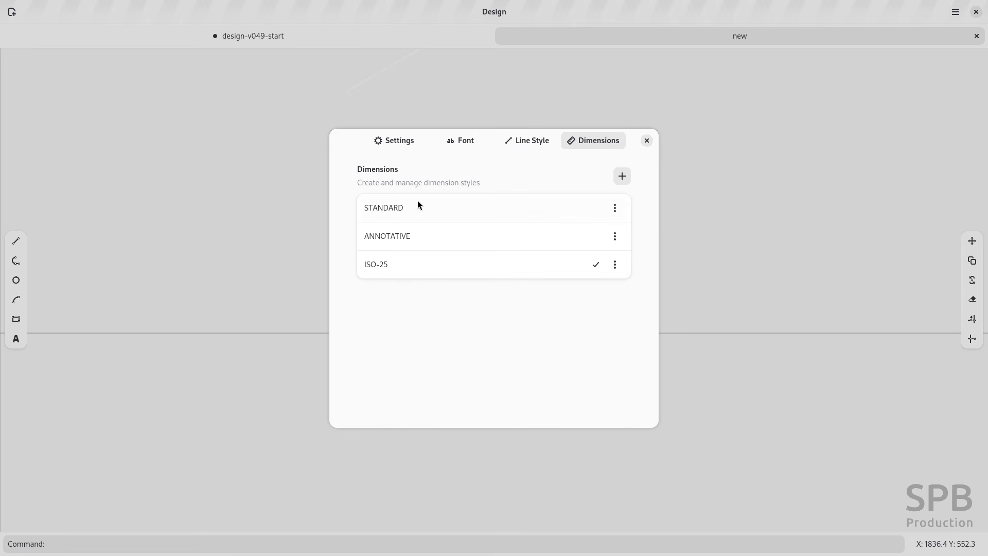
pyautogui.click(647, 140)
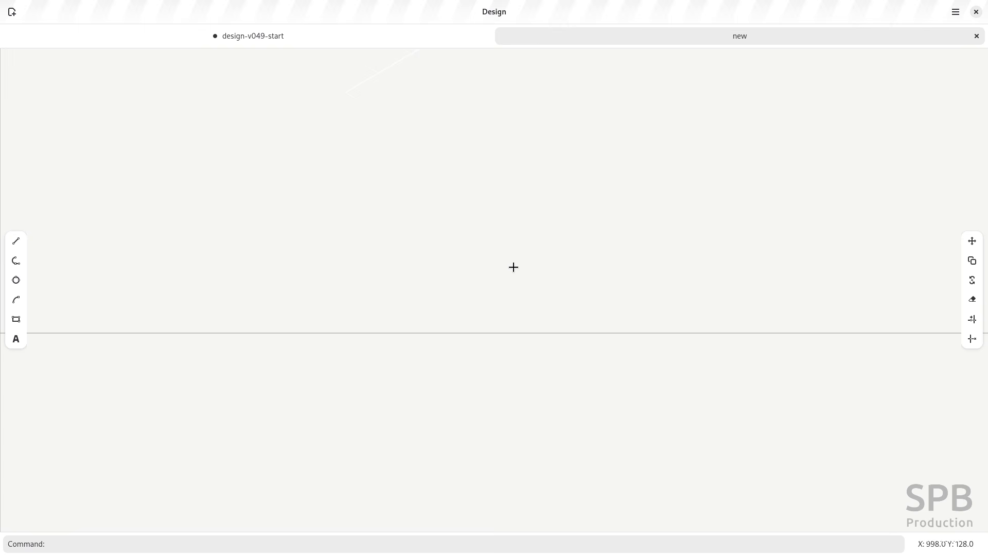
# Switch to the Chromium browser and read the version 49.alpha1 changes and feature list on Design's Flathub page.
pyautogui.hotkey('alt', 'Tab')
pyautogui.hotkey('alt', 'Tab')
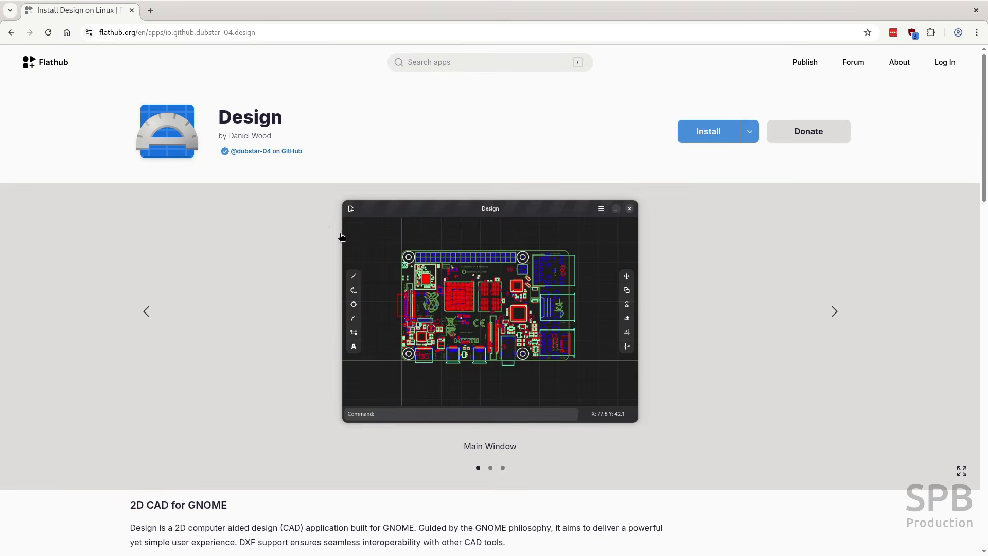
pyautogui.scroll(-15, 308, 289)
pyautogui.scroll(3, 307, 287)
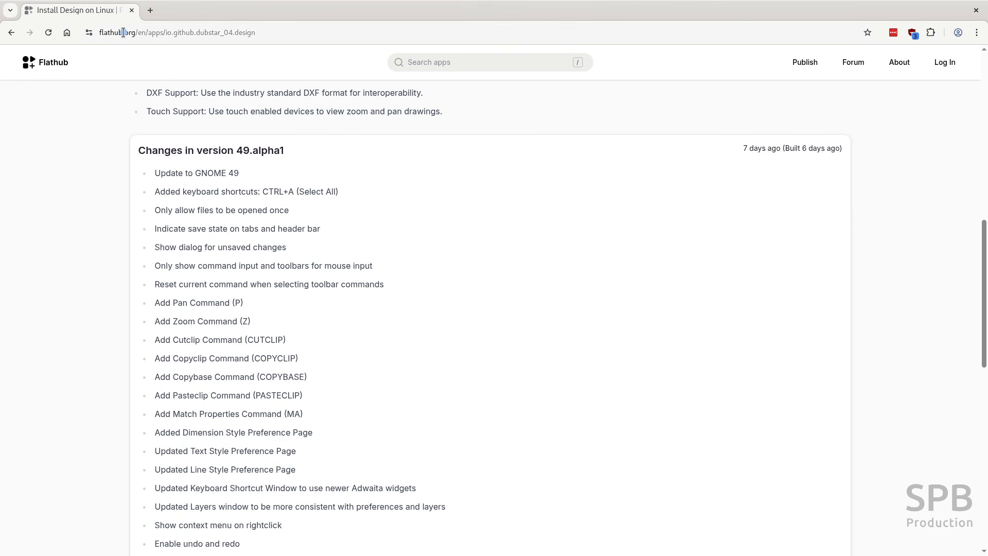
pyautogui.scroll(4, 388, 303)
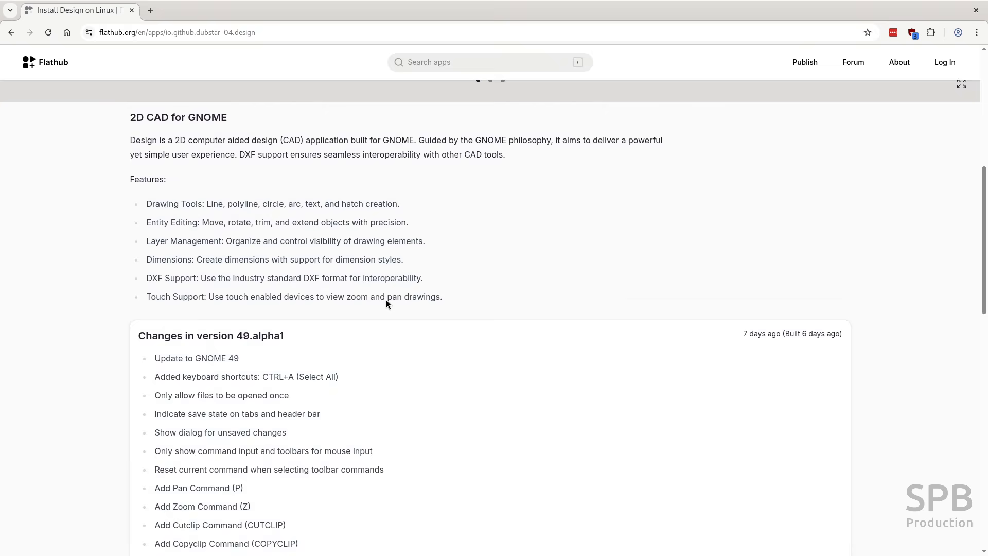
pyautogui.scroll(8, 387, 302)
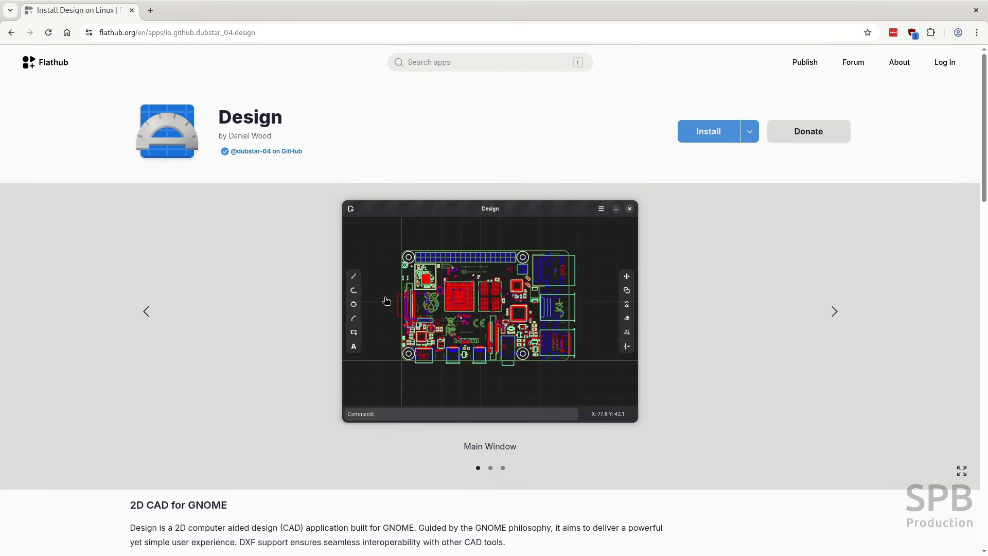
pyautogui.click(55, 62)
# Switch back to Design and check the program's version in its About information.
pyautogui.hotkey('alt', 'Tab')
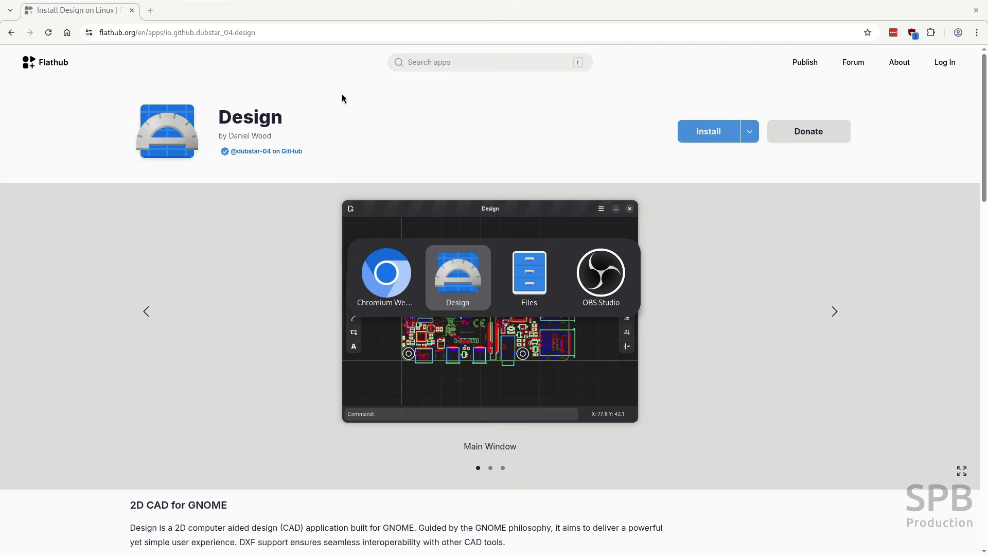
pyautogui.click(955, 12)
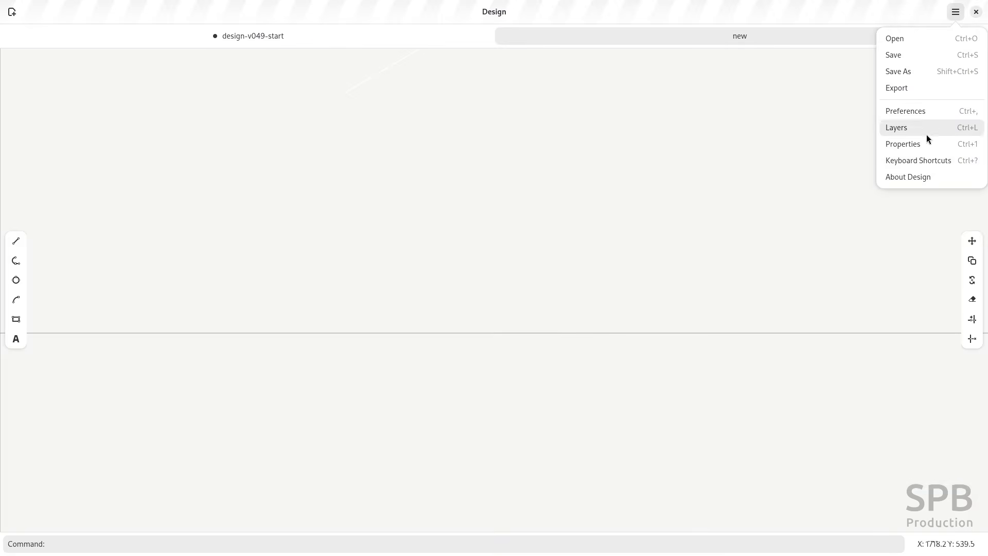
pyautogui.click(919, 177)
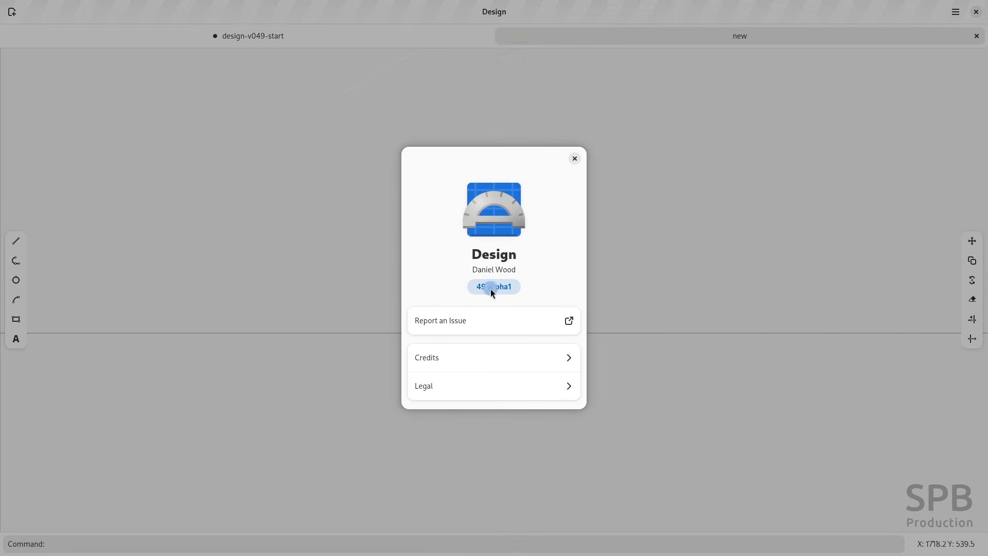
pyautogui.click(574, 159)
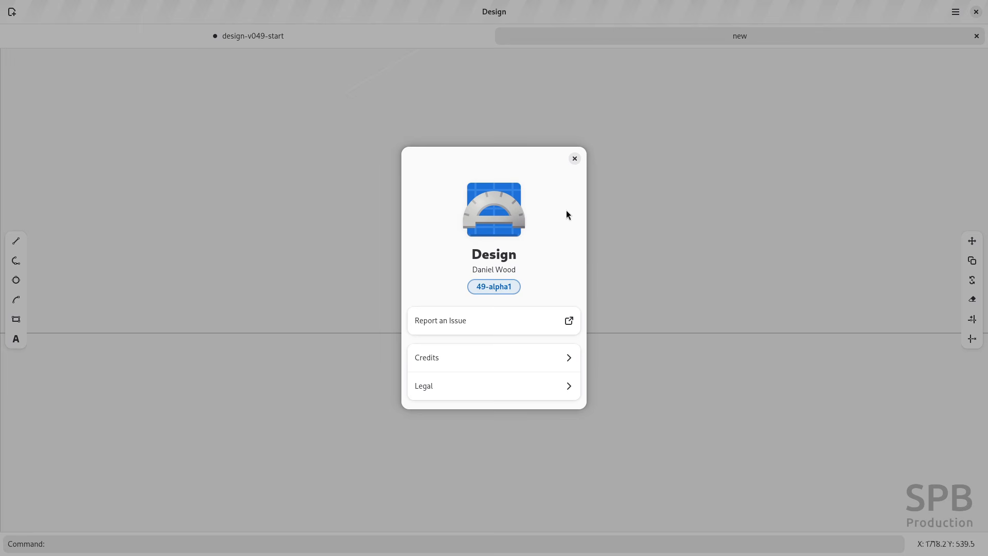